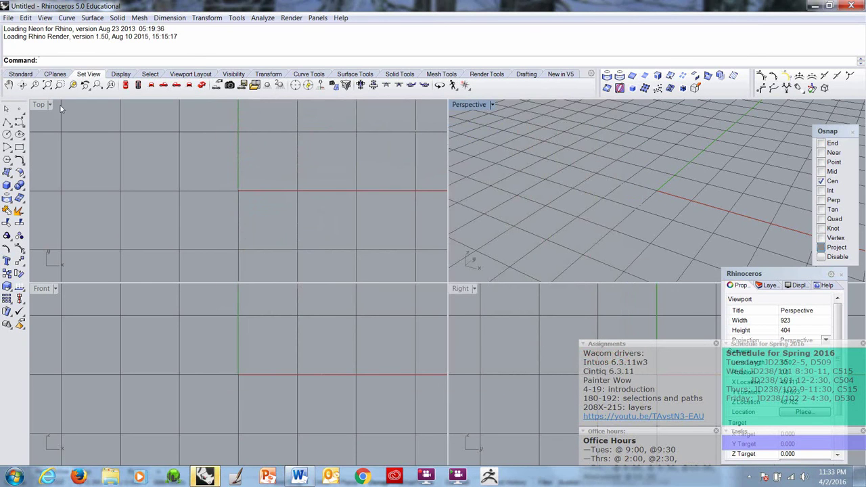
Open the recent file "34 bridal template, 3_16, baskets.3dm" and switch to the 341 perspective view
{"action": "left_click", "coordinate": [8, 19]}
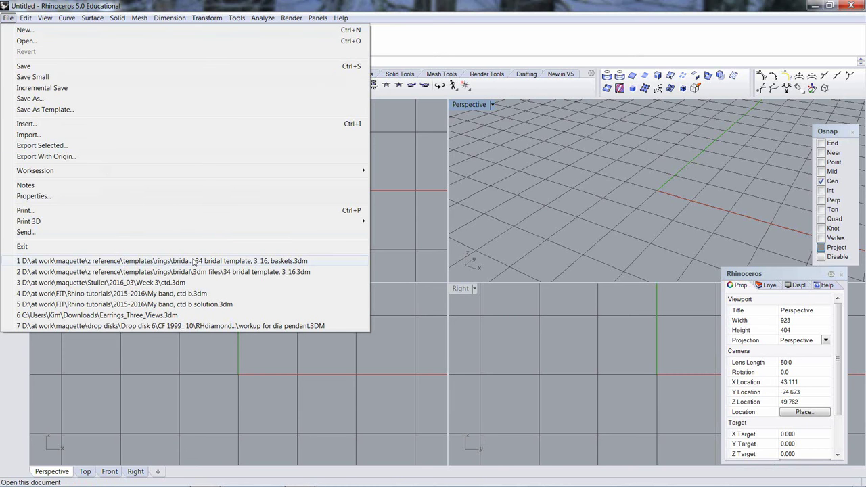
{"action": "left_click", "coordinate": [194, 261]}
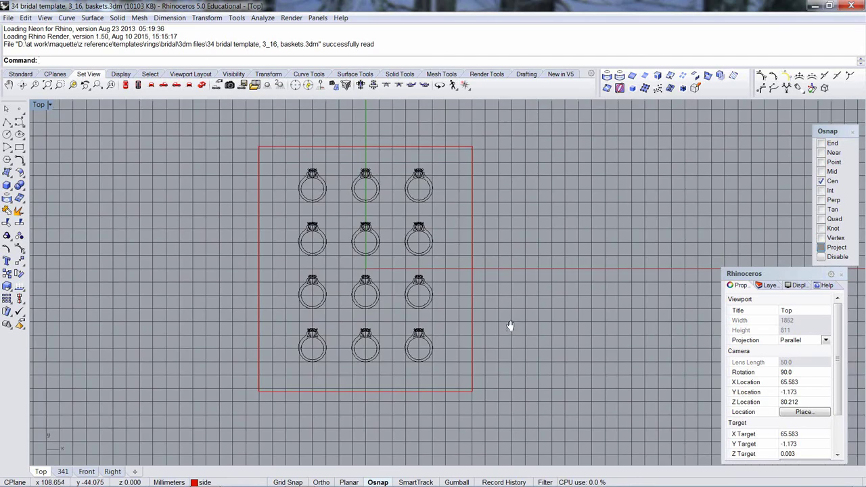
{"action": "key", "text": "ctrl+Tab"}
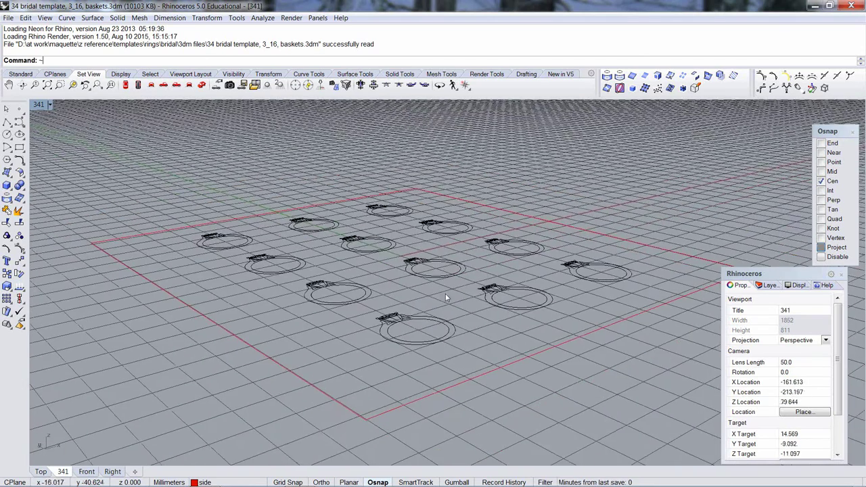
Show the surfacing 2 layer to view the 3D rings from another angle, and hide the layer again
{"action": "left_click", "coordinate": [771, 285]}
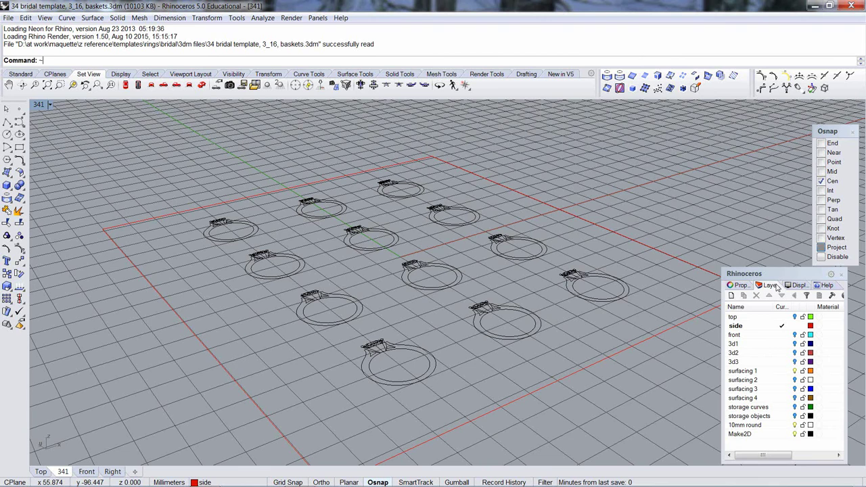
{"action": "left_click", "coordinate": [795, 380]}
{"action": "left_click_drag", "start_coordinate": [596, 331], "coordinate": [365, 291]}
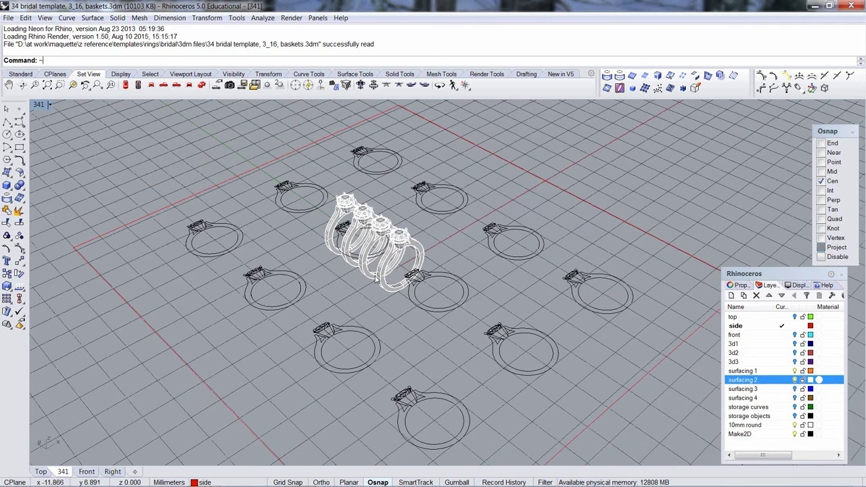
{"action": "left_click", "coordinate": [795, 380]}
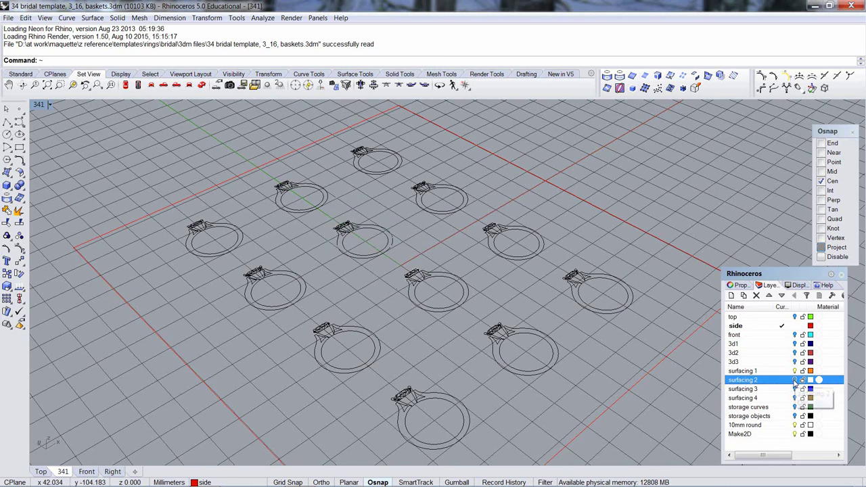
{"action": "left_click_drag", "start_coordinate": [497, 319], "coordinate": [398, 311]}
{"action": "scroll", "coordinate": [388, 330], "scroll_direction": "up", "scroll_amount": 2}
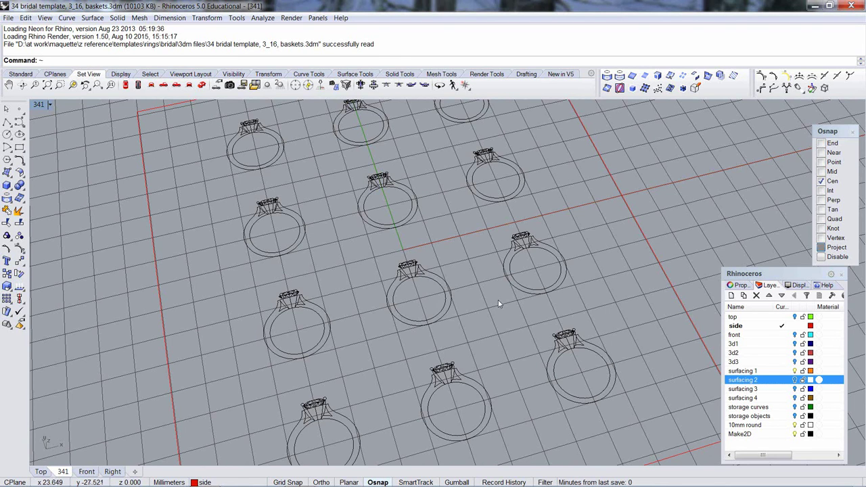
{"action": "mouse_move", "coordinate": [499, 304]}
{"action": "left_mouse_down"}
{"action": "mouse_move", "coordinate": [473, 332]}
{"action": "mouse_move", "coordinate": [483, 299]}
{"action": "mouse_move", "coordinate": [484, 308]}
{"action": "left_mouse_up"}
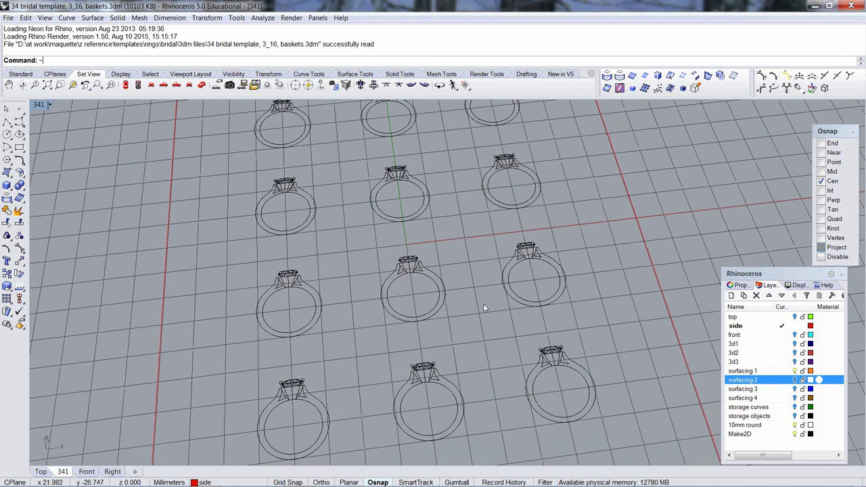
{"action": "left_click", "coordinate": [49, 106]}
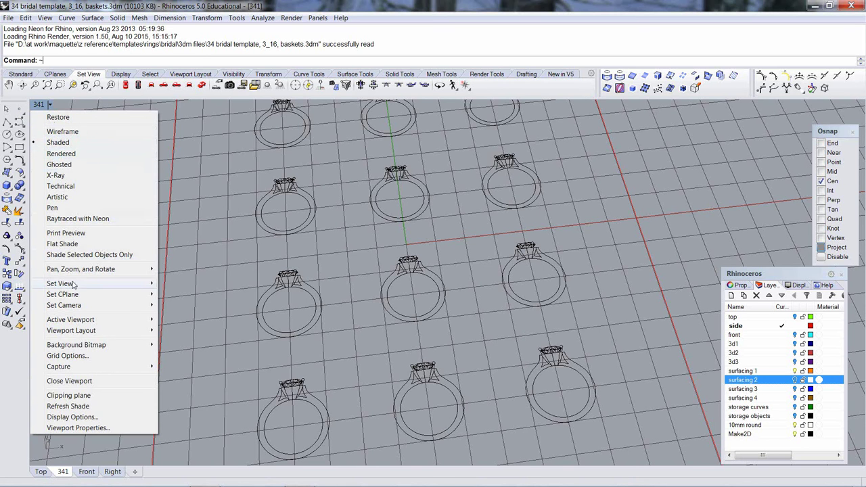
{"action": "mouse_move", "coordinate": [106, 283]}
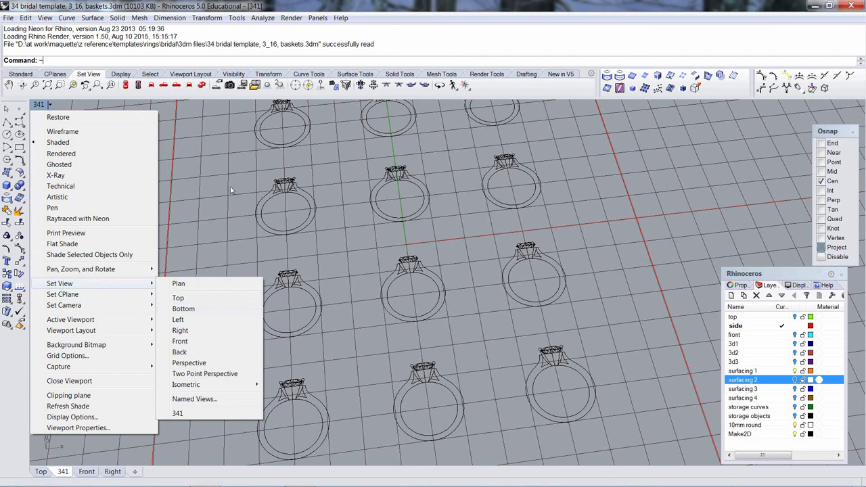
{"action": "left_click", "coordinate": [383, 21]}
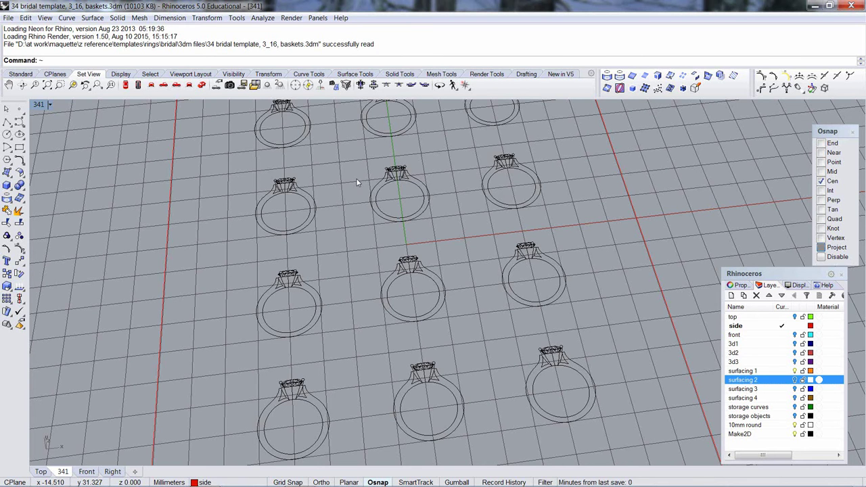
Switch to the Top view and select all curves of the ring layout and its border
{"action": "key", "text": "ctrl+F2"}
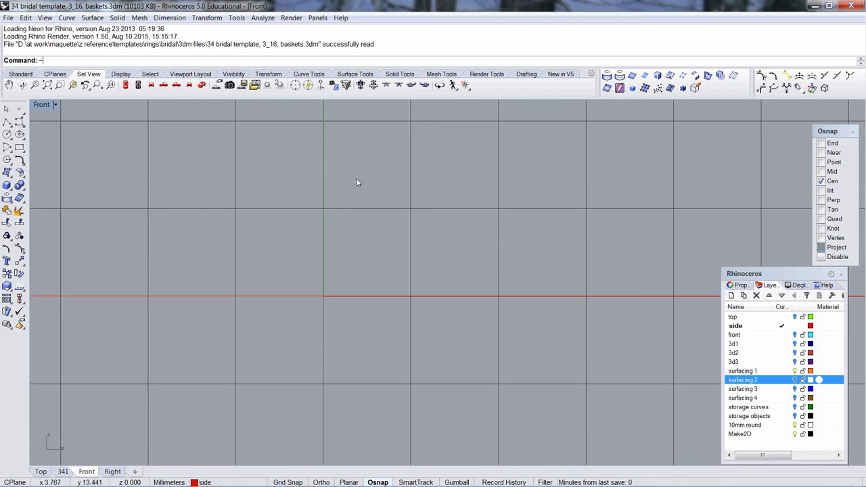
{"action": "key", "text": "ctrl+F3"}
{"action": "key", "text": "ctrl+F1"}
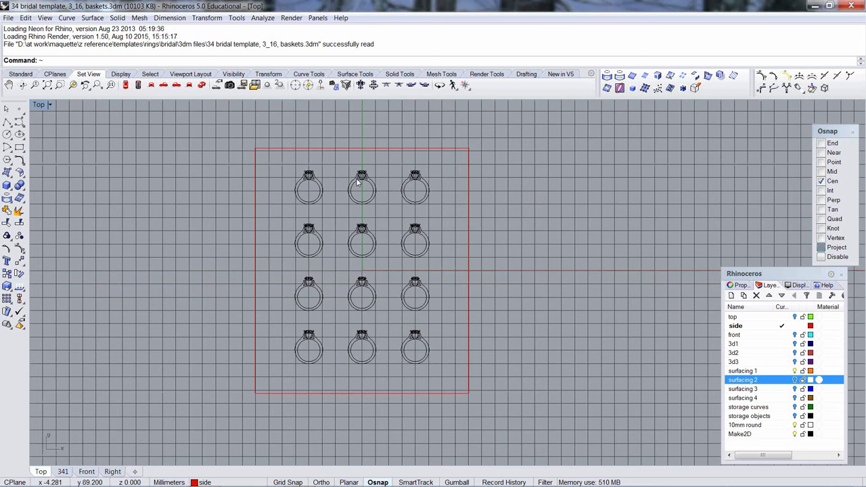
{"action": "left_click_drag", "start_coordinate": [225, 128], "coordinate": [547, 416]}
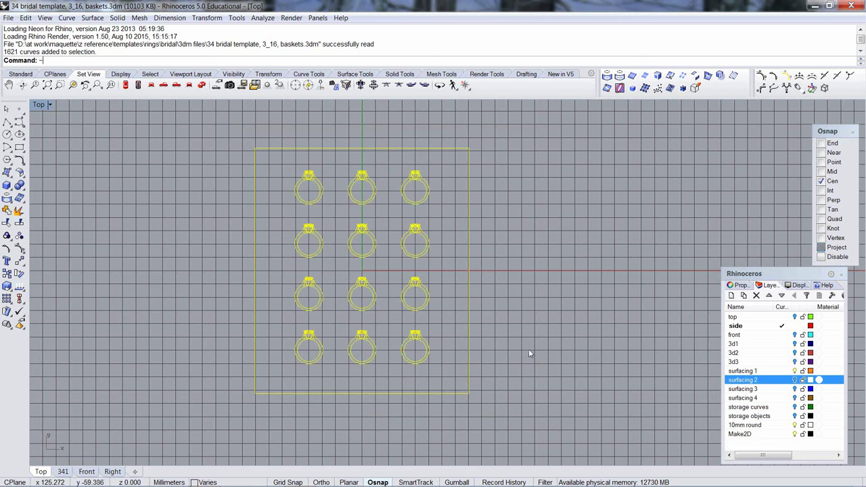
{"action": "key", "text": "Escape"}
{"action": "key", "text": "ctrl+a"}
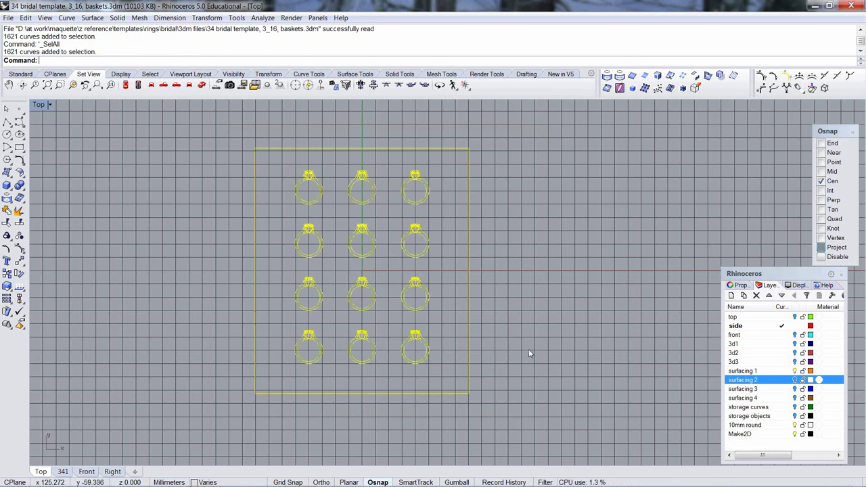
Export the selected curves to the Desktop as an Adobe Illustrator (*.ai) file named "template"
{"action": "left_click", "coordinate": [10, 19]}
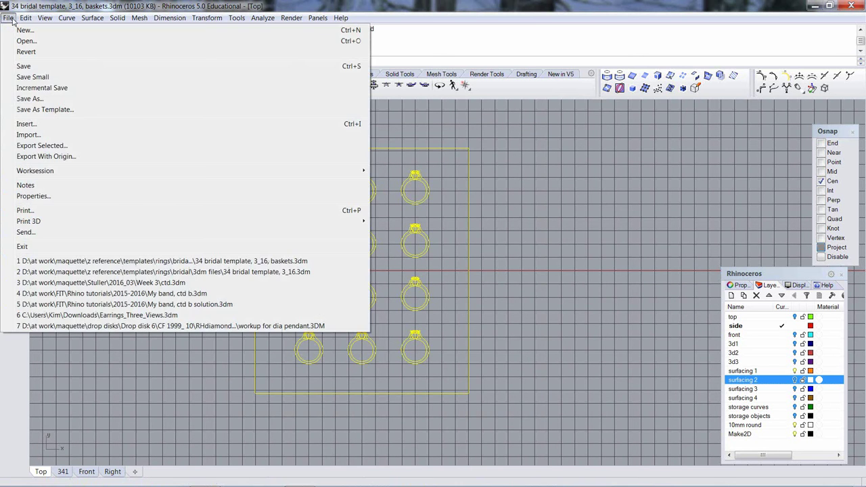
{"action": "left_click", "coordinate": [59, 145]}
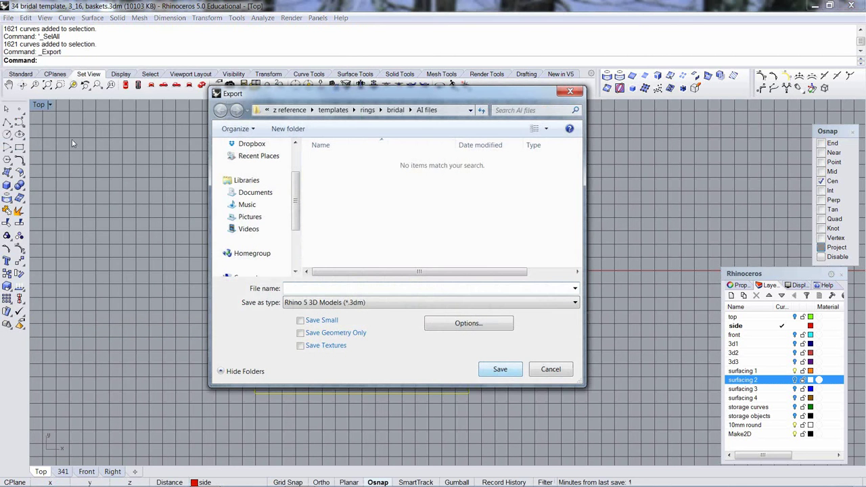
{"action": "scroll", "coordinate": [300, 162], "scroll_direction": "up", "scroll_amount": 2}
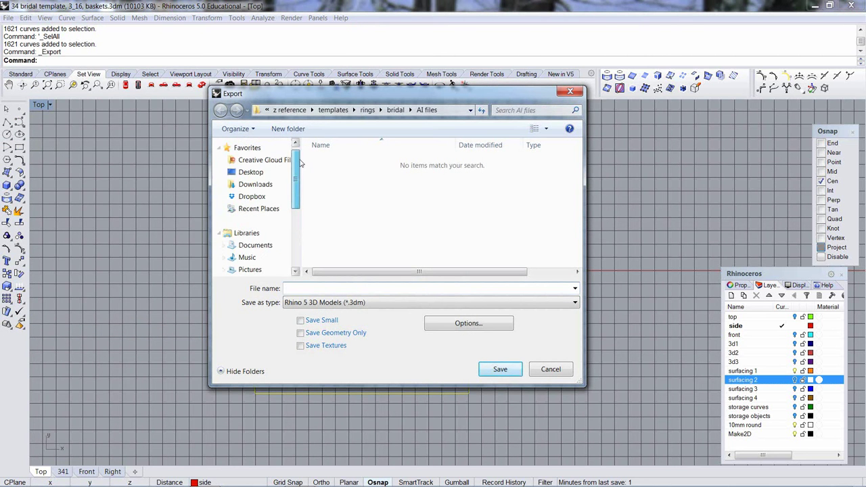
{"action": "left_click", "coordinate": [251, 172]}
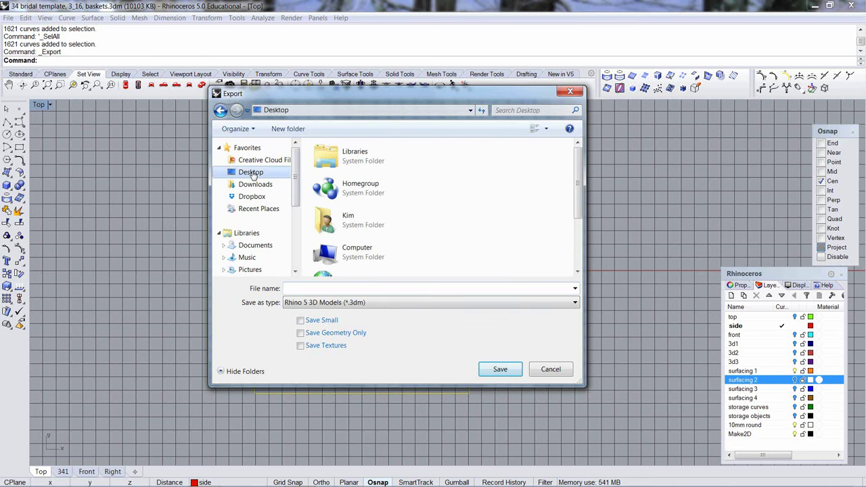
{"action": "left_click", "coordinate": [575, 303]}
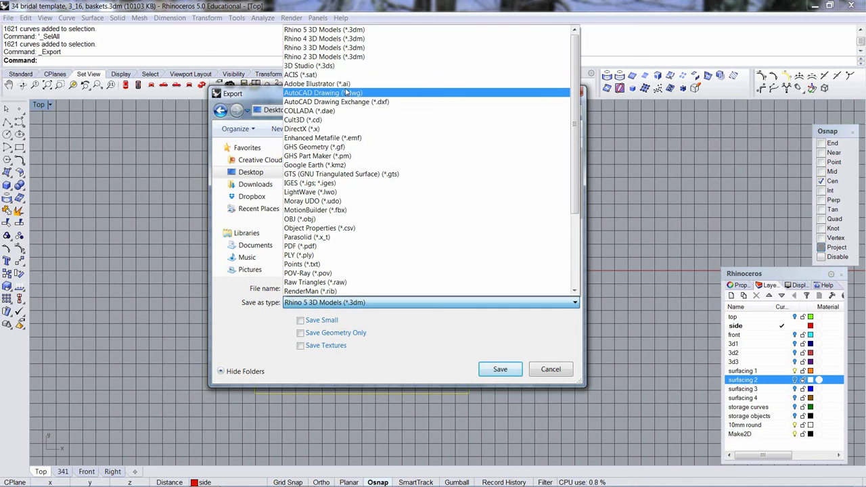
{"action": "left_click", "coordinate": [346, 87]}
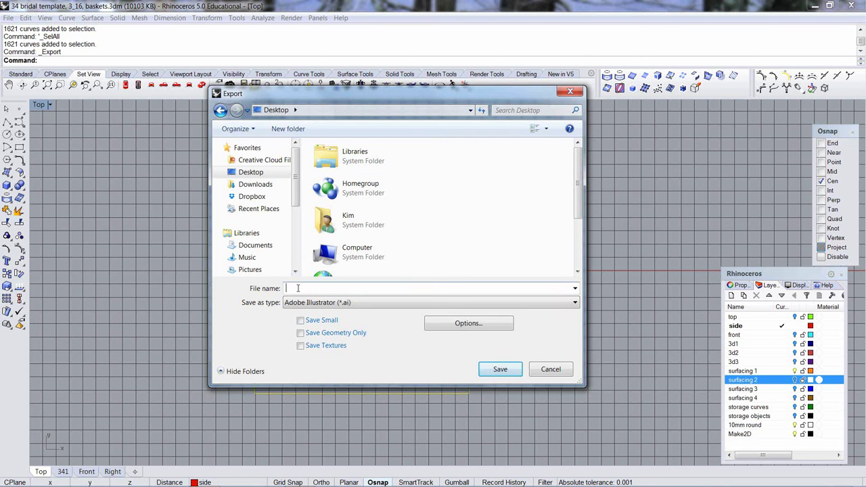
{"action": "type", "text": "template"}
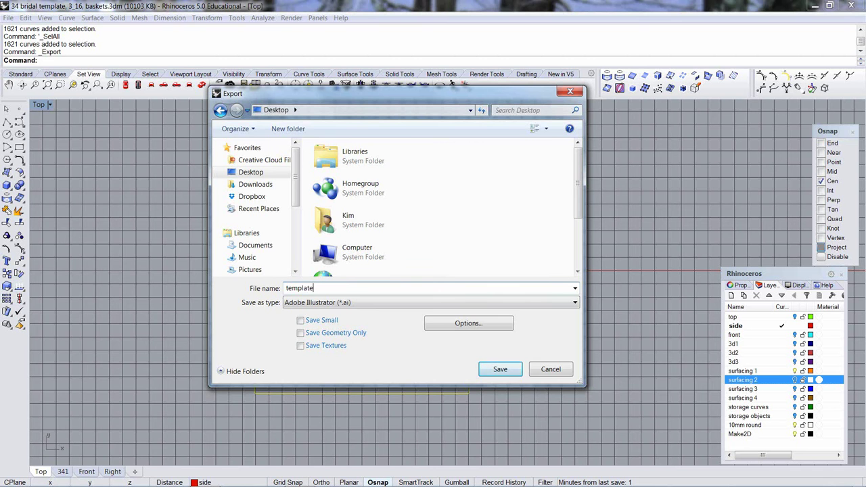
{"action": "left_click", "coordinate": [500, 371]}
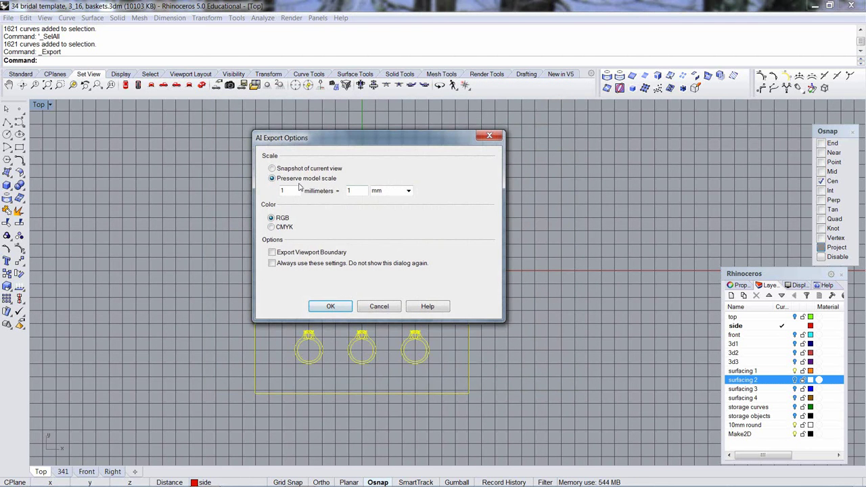
Complete the AI export with the model scale preserved at 1 millimeter = 1 mm and RGB color
{"action": "left_click", "coordinate": [274, 171]}
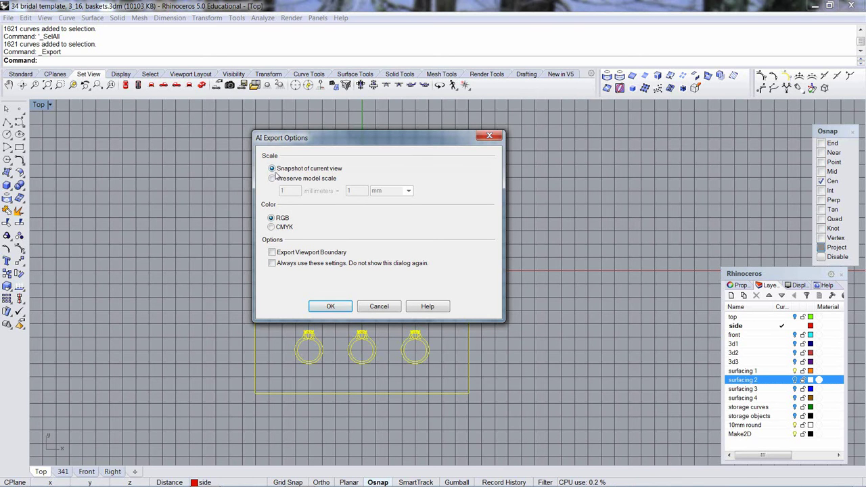
{"action": "left_click", "coordinate": [274, 179]}
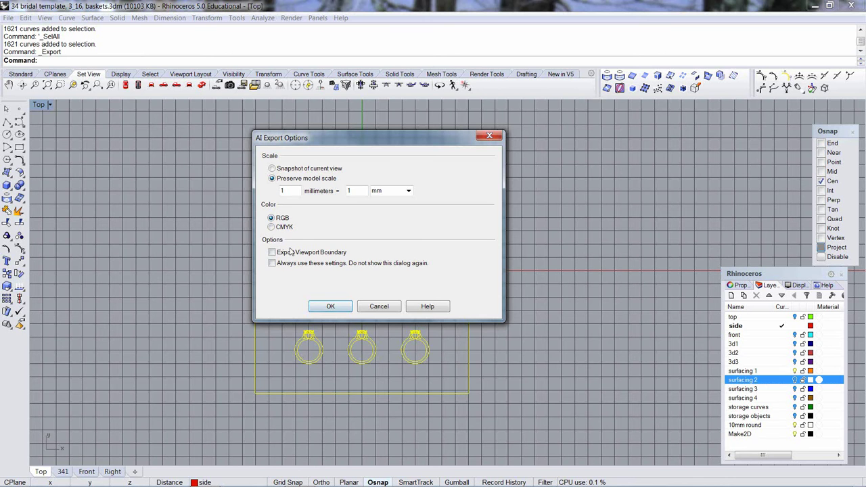
{"action": "left_click", "coordinate": [331, 308]}
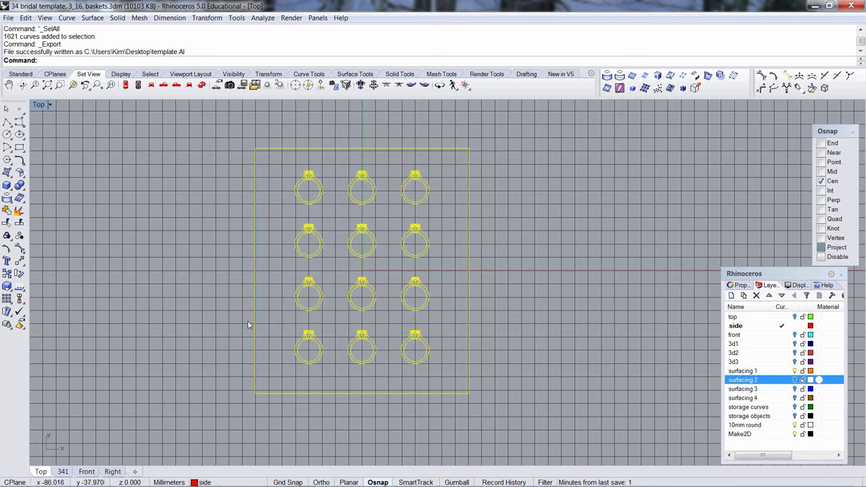
Show the desktop and launch Adobe Illustrator CC 2015
{"action": "key", "text": "super+d"}
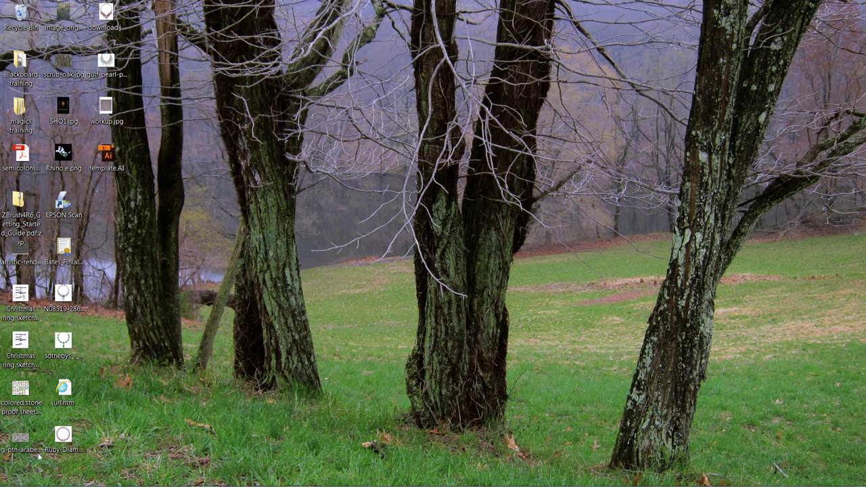
{"action": "left_click", "coordinate": [19, 479]}
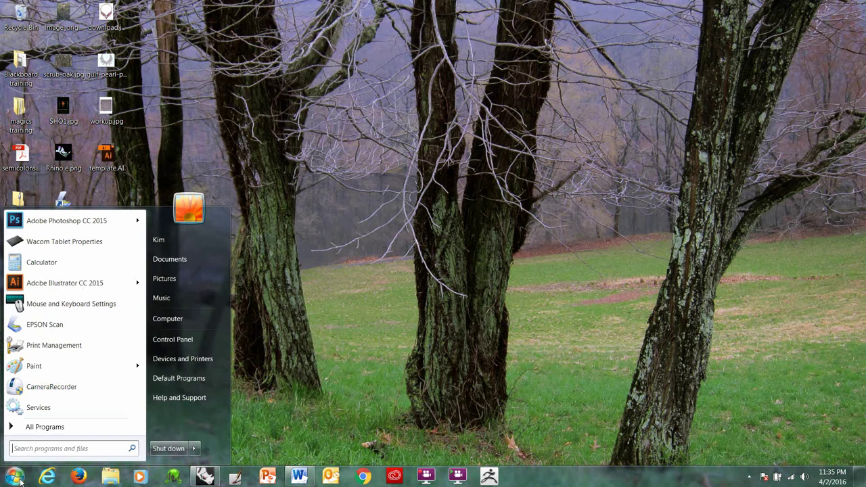
{"action": "left_click", "coordinate": [83, 290]}
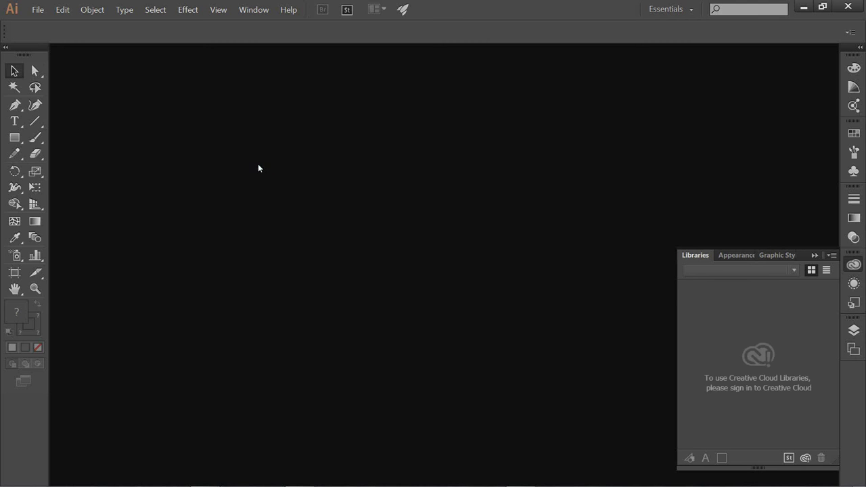
Open the exported template.AI file from the Desktop folder
{"action": "left_click", "coordinate": [38, 9]}
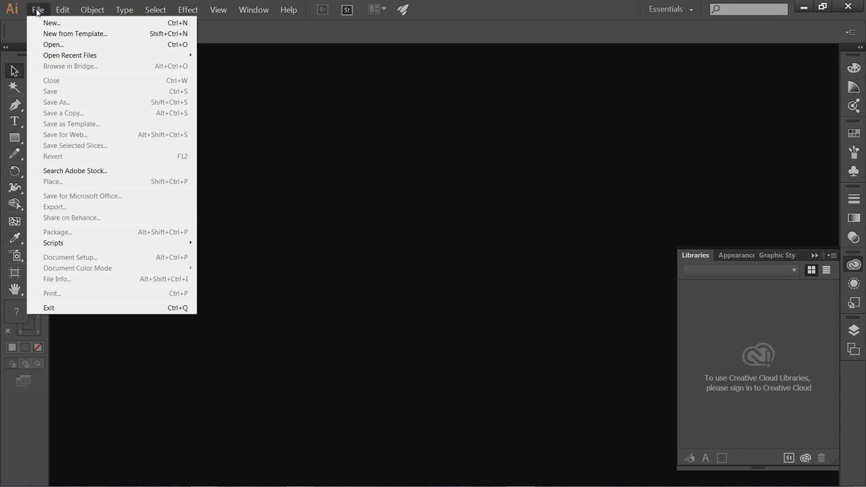
{"action": "left_click", "coordinate": [54, 45]}
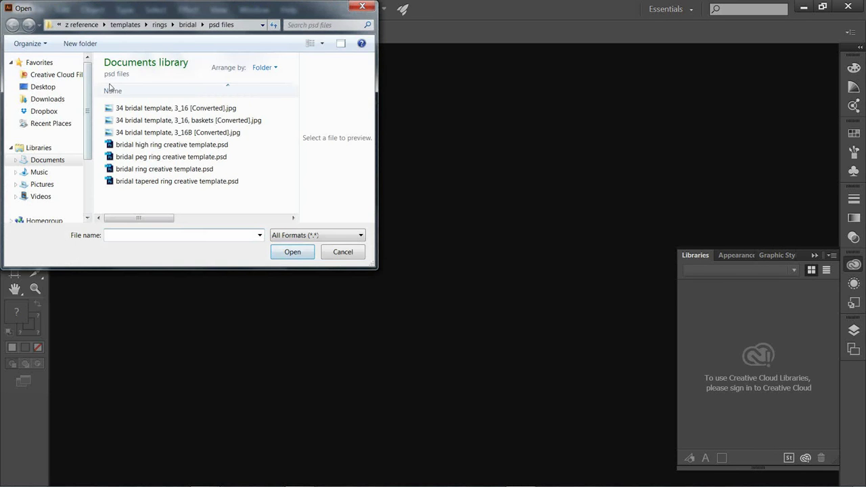
{"action": "left_click", "coordinate": [44, 88]}
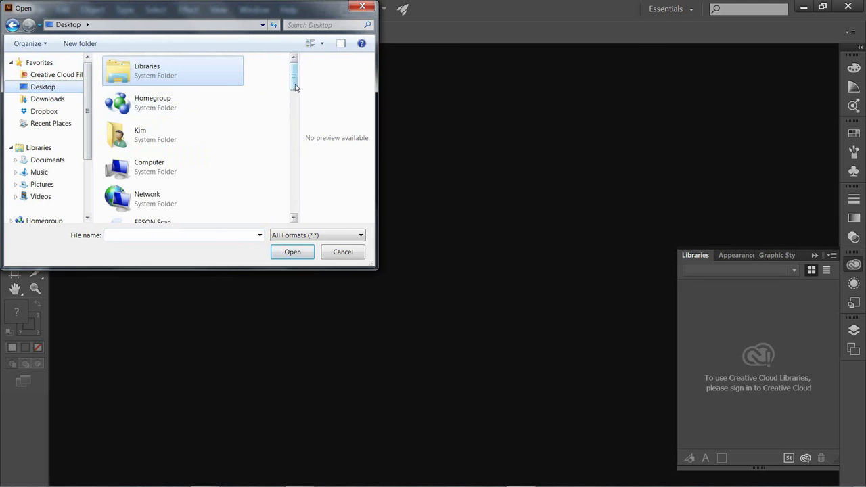
{"action": "left_click_drag", "start_coordinate": [293, 80], "coordinate": [276, 204]}
{"action": "double_click", "coordinate": [160, 150]}
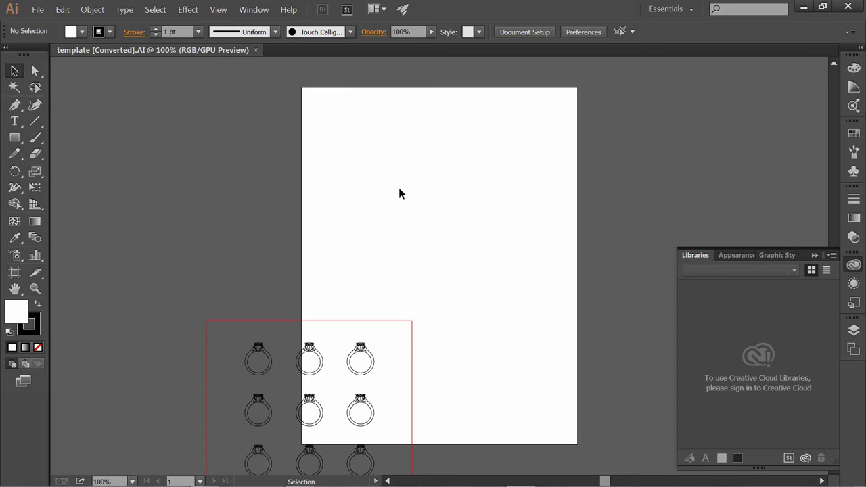
Group all the imported ring curves with their border and move the group onto the artboard
{"action": "key", "text": "a"}
{"action": "key", "text": "ctrl+a"}
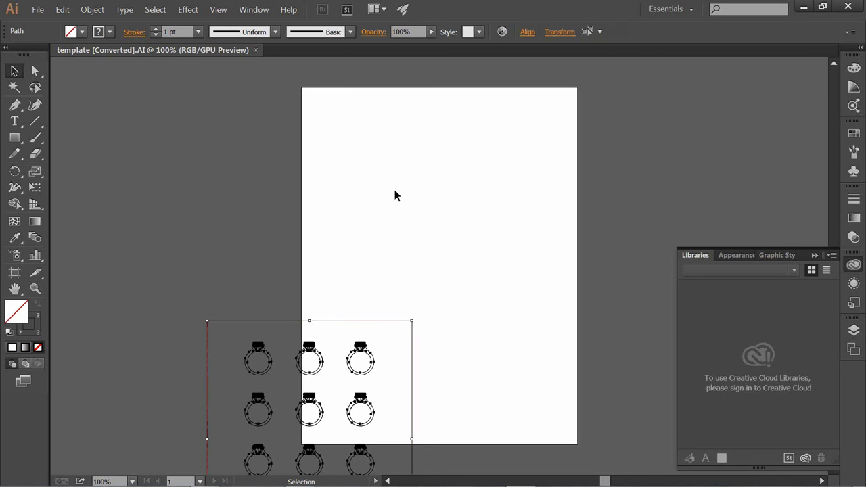
{"action": "key", "text": "a"}
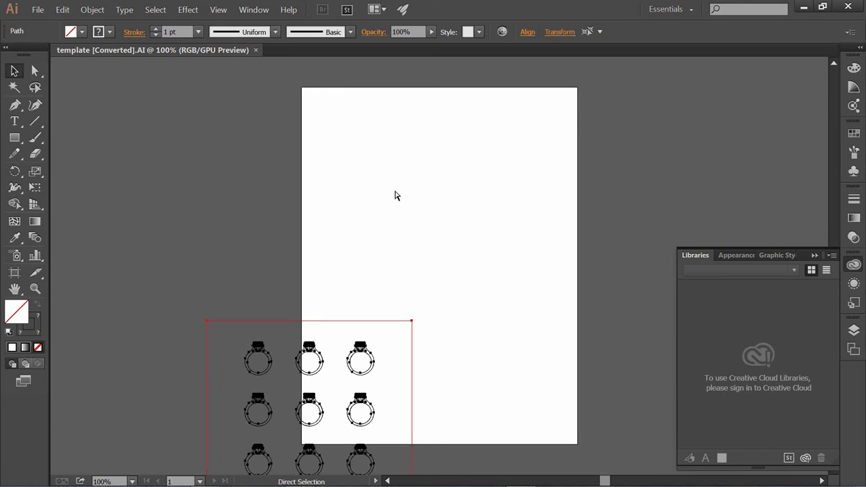
{"action": "key", "text": "ctrl+g"}
{"action": "key", "text": "v"}
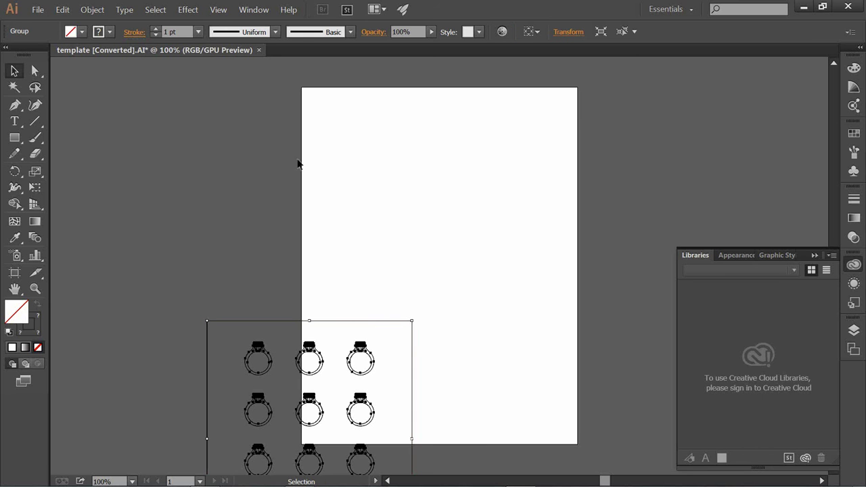
{"action": "left_click", "coordinate": [96, 12]}
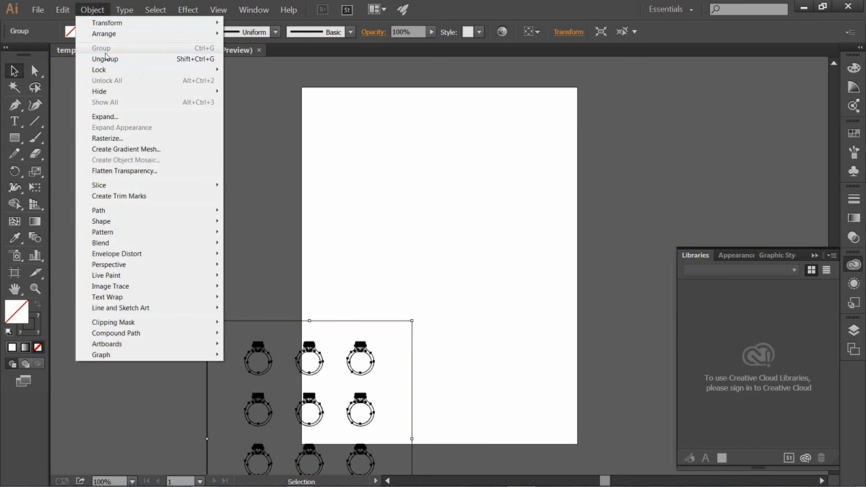
{"action": "key", "text": "Escape"}
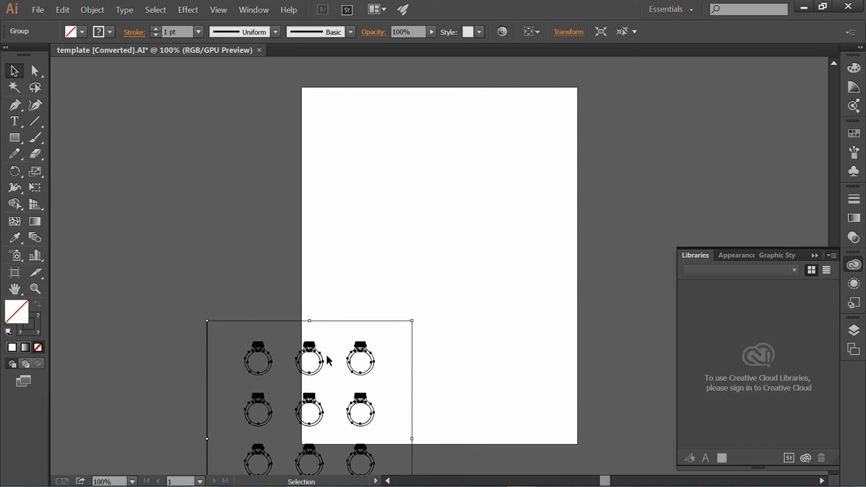
{"action": "left_click_drag", "start_coordinate": [323, 365], "coordinate": [455, 183]}
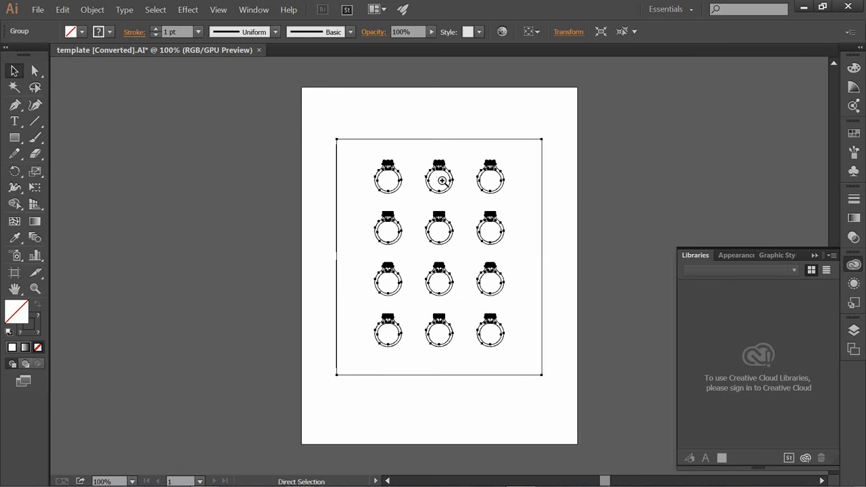
Set the stroke weight of the grouped ring curves to 0.33 pt
{"action": "left_click", "coordinate": [443, 182], "text": "ctrl"}
{"action": "left_click", "coordinate": [431, 345], "text": "ctrl"}
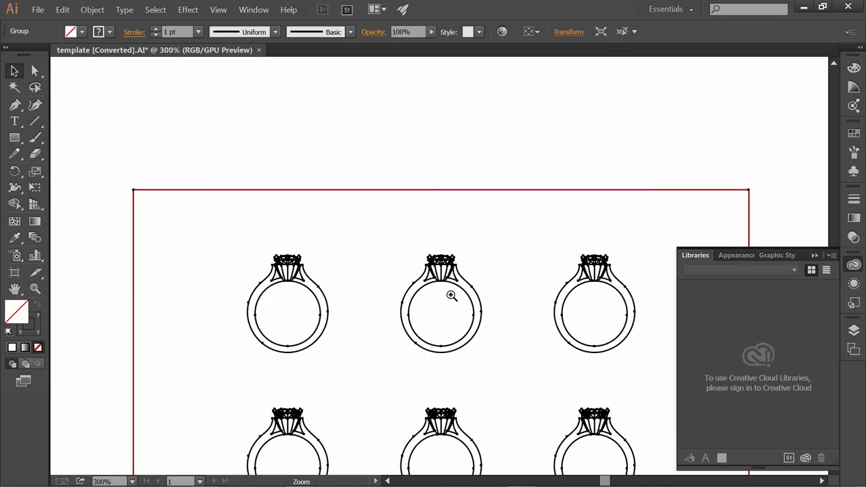
{"action": "left_click", "coordinate": [452, 296], "text": "ctrl"}
{"action": "left_click", "coordinate": [451, 267], "text": "ctrl"}
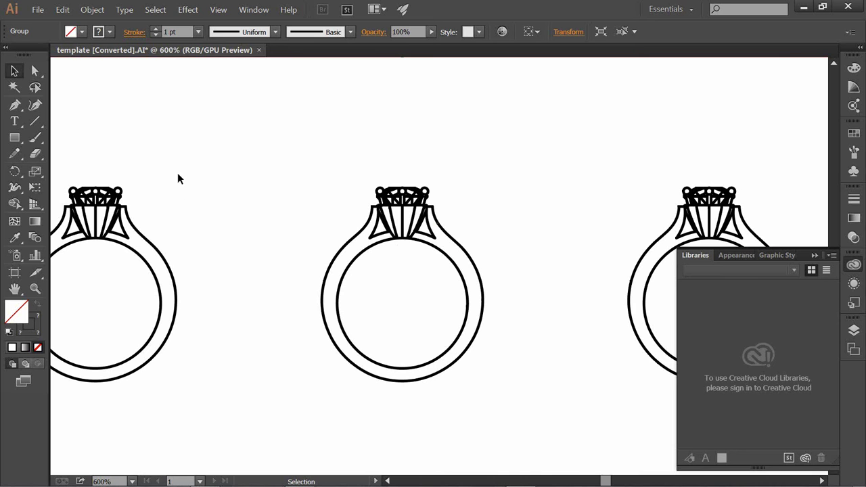
{"action": "left_click", "coordinate": [178, 32]}
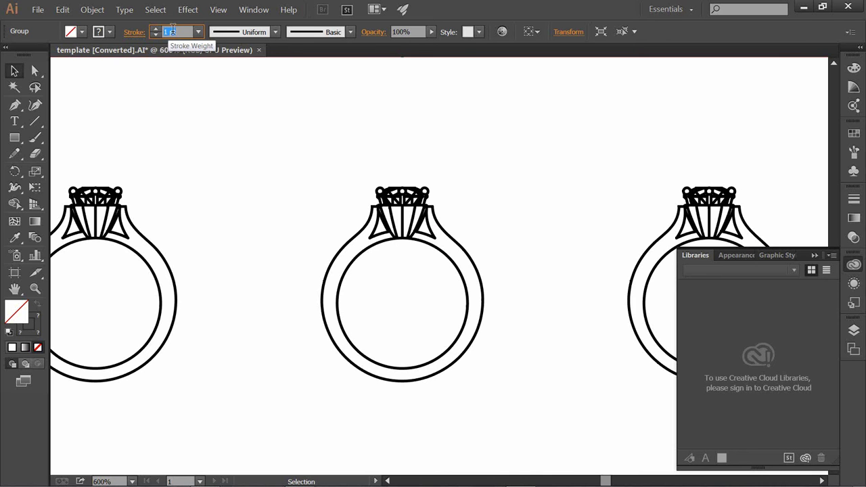
{"action": "type", "text": ".33"}
{"action": "key", "text": "Return"}
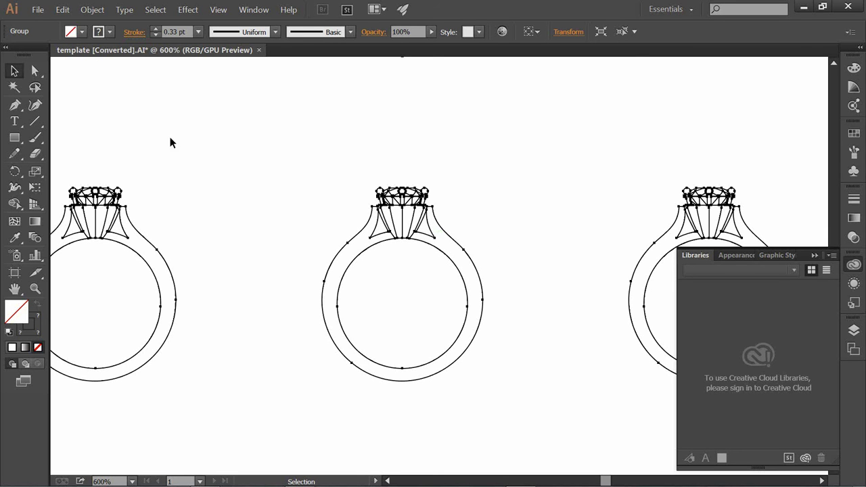
Export the artwork to the Desktop as a JPEG (*.JPG) named "template [Converted].jpg"
{"action": "left_click", "coordinate": [38, 9]}
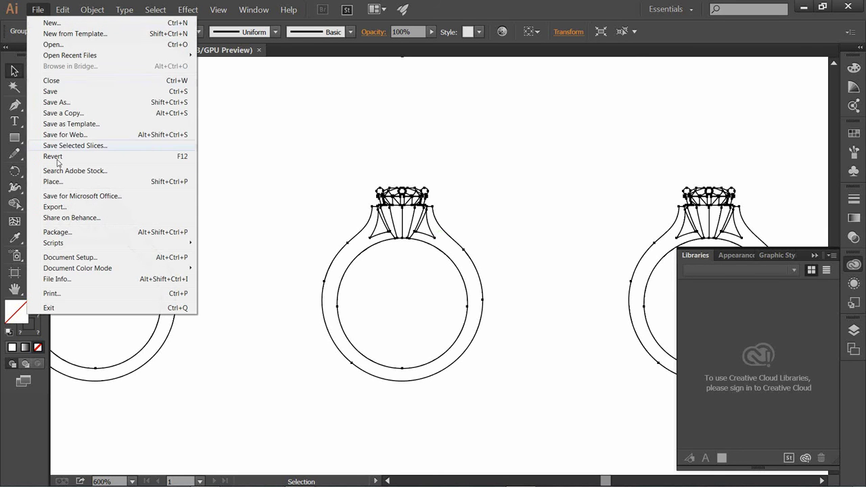
{"action": "left_click", "coordinate": [54, 206]}
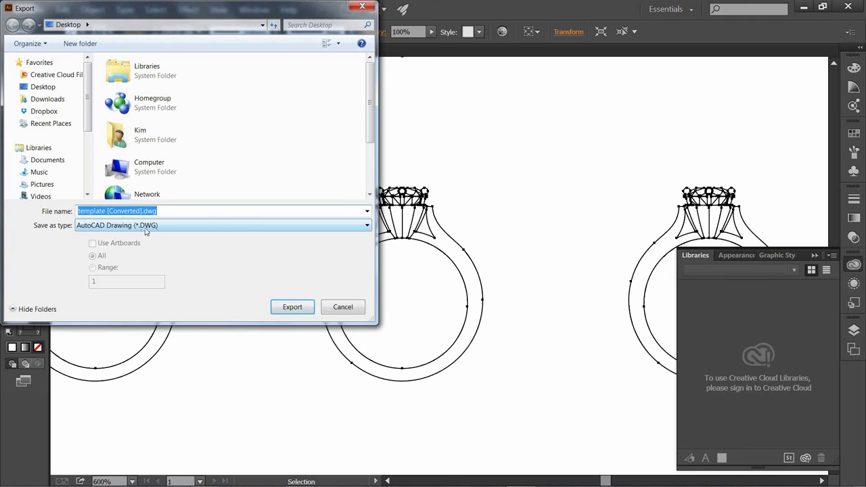
{"action": "left_click", "coordinate": [368, 227]}
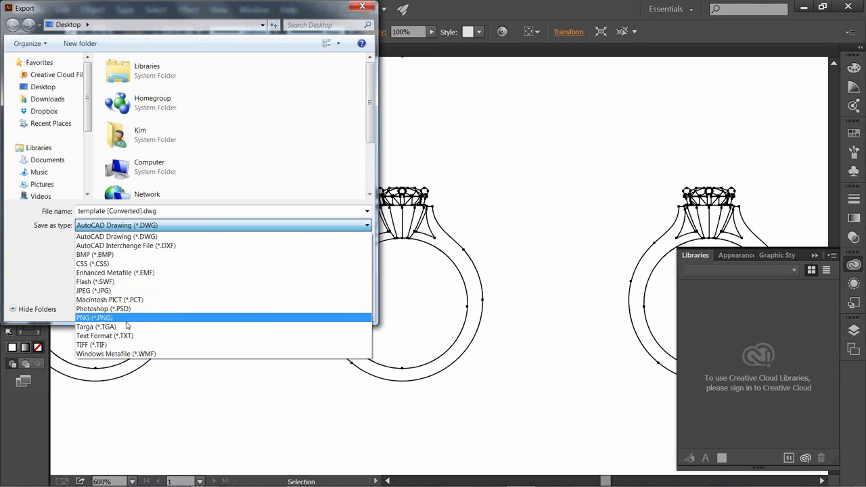
{"action": "left_click", "coordinate": [115, 295]}
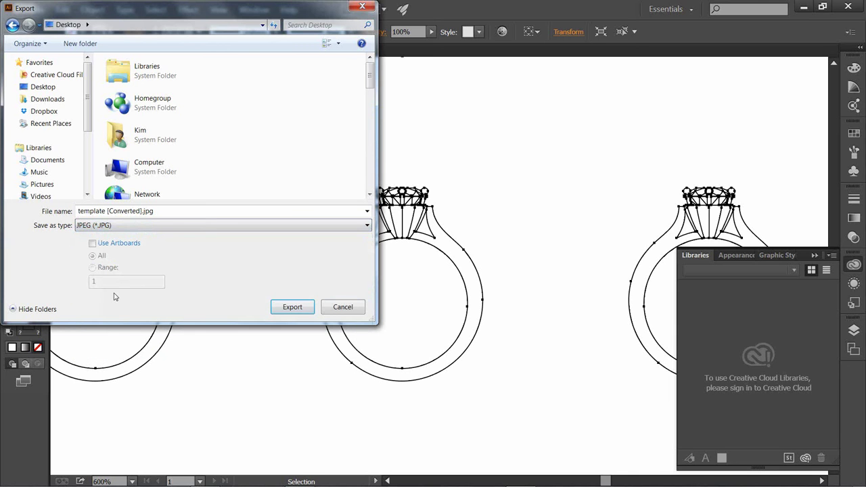
{"action": "left_click", "coordinate": [287, 307]}
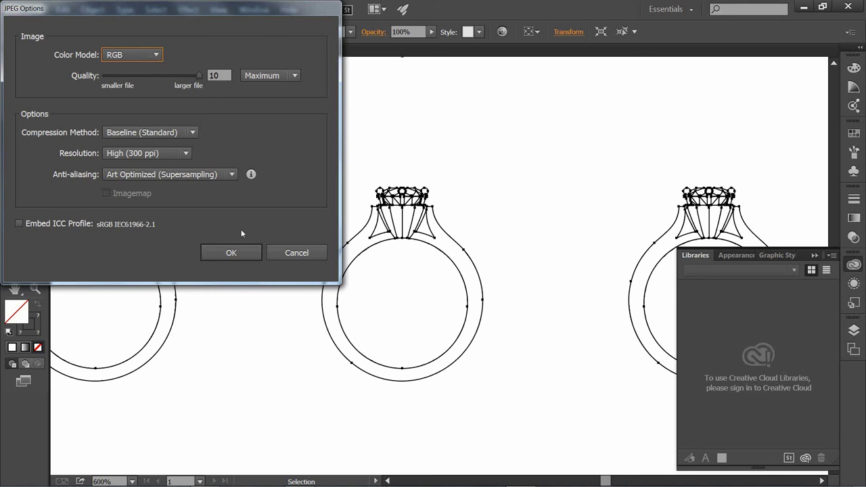
Try JPEG settings of quality 5 (Medium), Screen (72 ppi) resolution and Type Optimized (Hinted) anti-aliasing
{"action": "left_click_drag", "start_coordinate": [200, 76], "coordinate": [153, 79]}
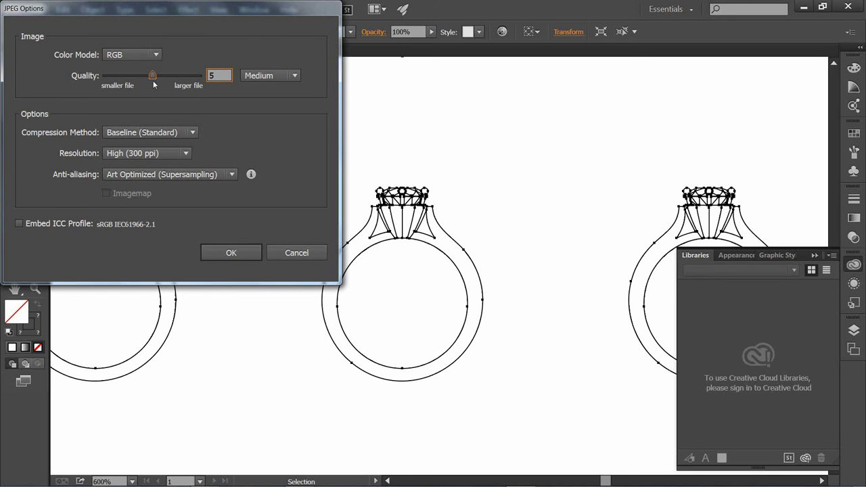
{"action": "left_click", "coordinate": [189, 152]}
{"action": "left_click", "coordinate": [173, 170]}
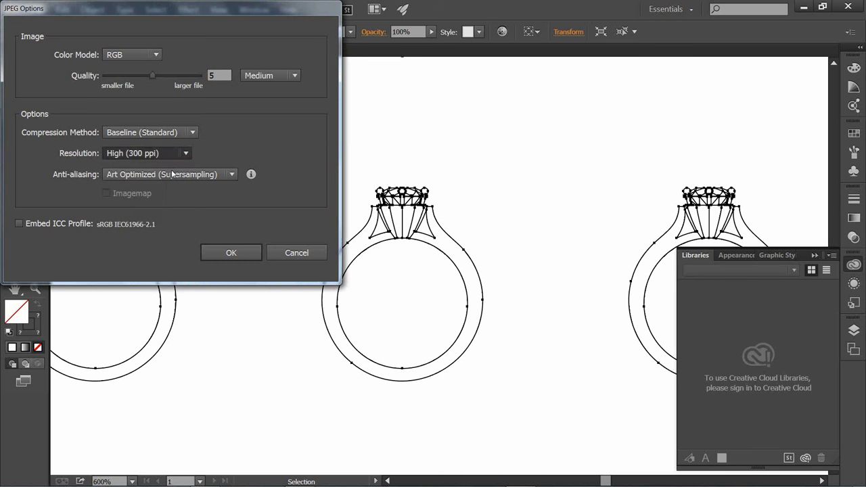
{"action": "left_click", "coordinate": [234, 175]}
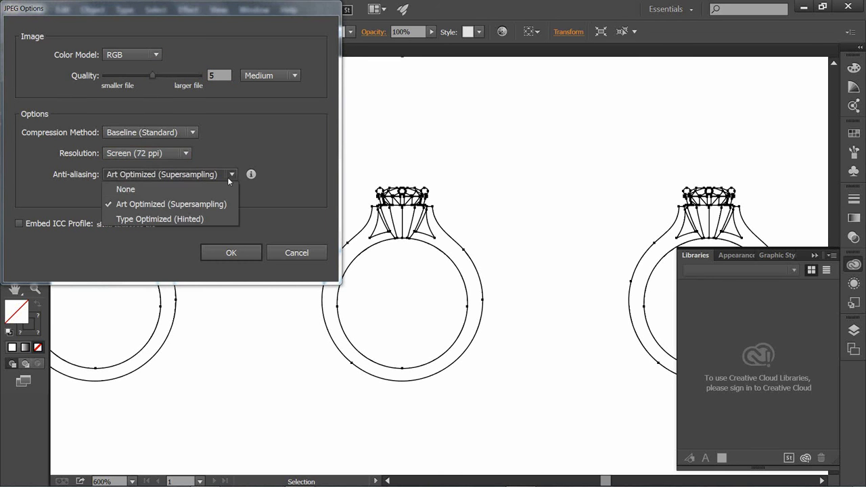
{"action": "left_click", "coordinate": [147, 219]}
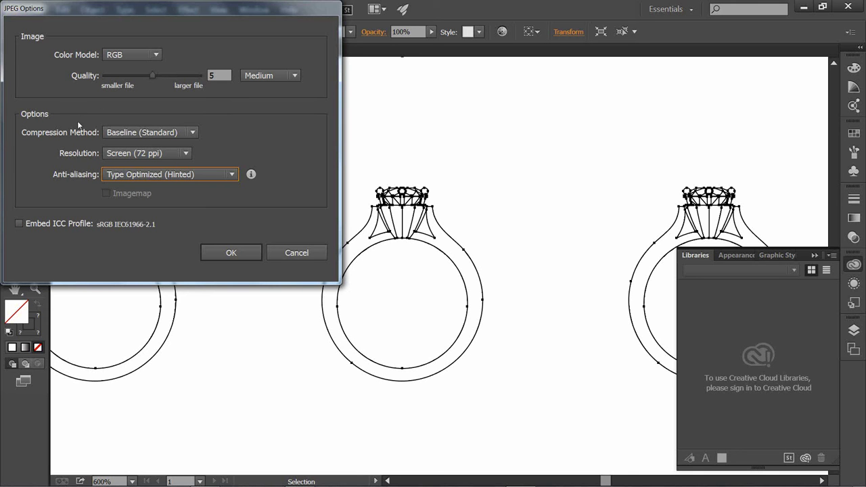
Complete the JPEG export with quality 10 (Maximum), High (300 ppi) resolution and Art Optimized (Supersampling) anti-aliasing
{"action": "left_click_drag", "start_coordinate": [154, 75], "coordinate": [201, 81]}
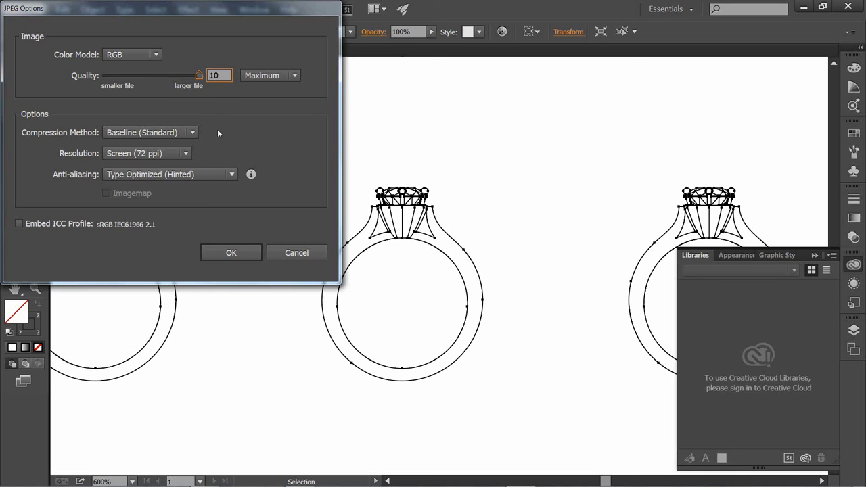
{"action": "left_click", "coordinate": [188, 155]}
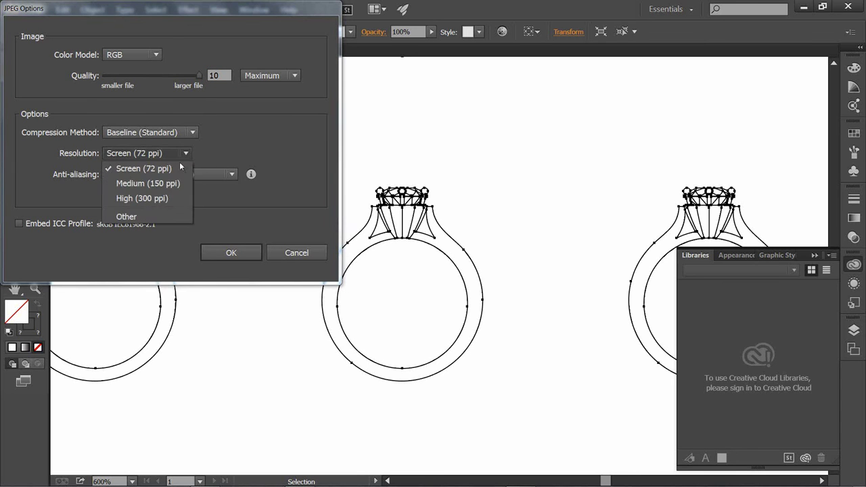
{"action": "left_click", "coordinate": [152, 194]}
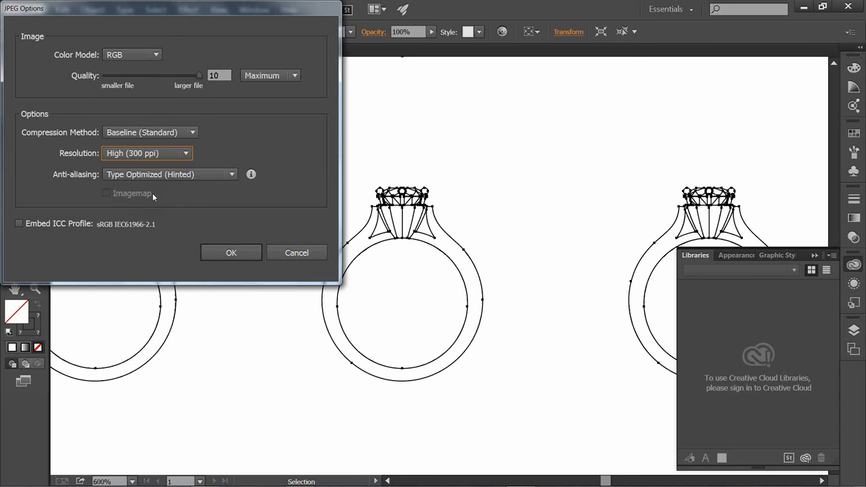
{"action": "left_click", "coordinate": [231, 174]}
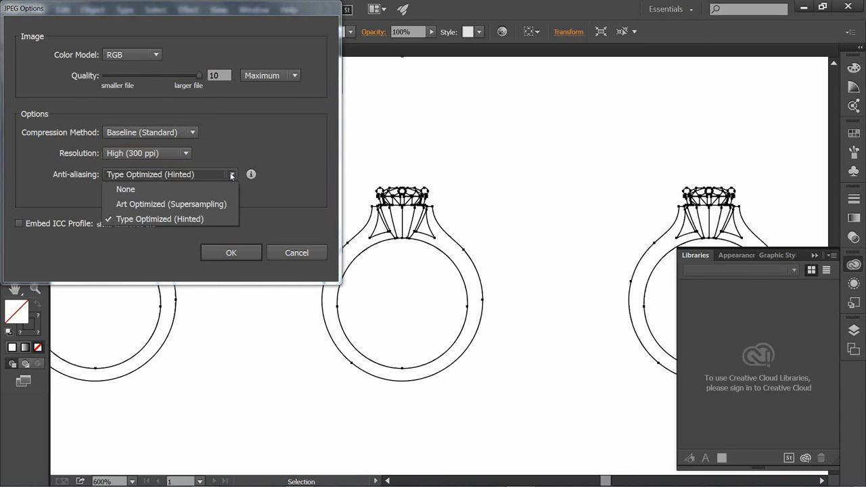
{"action": "left_click", "coordinate": [179, 204]}
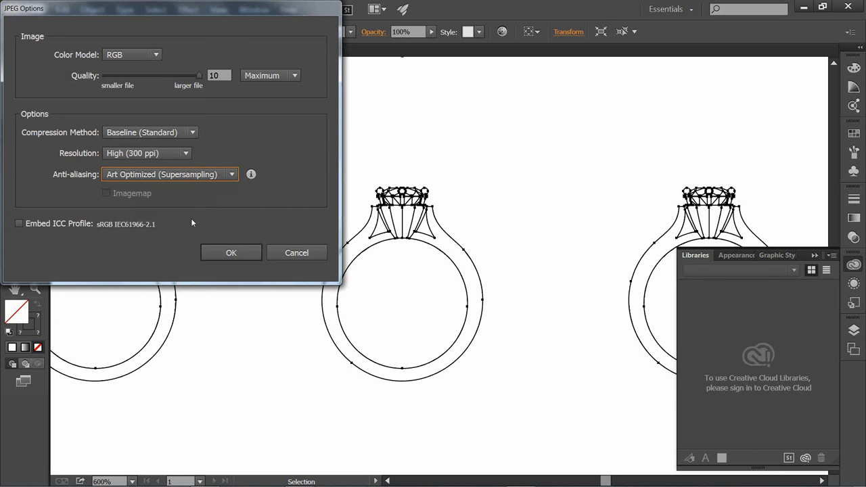
{"action": "left_click", "coordinate": [230, 253]}
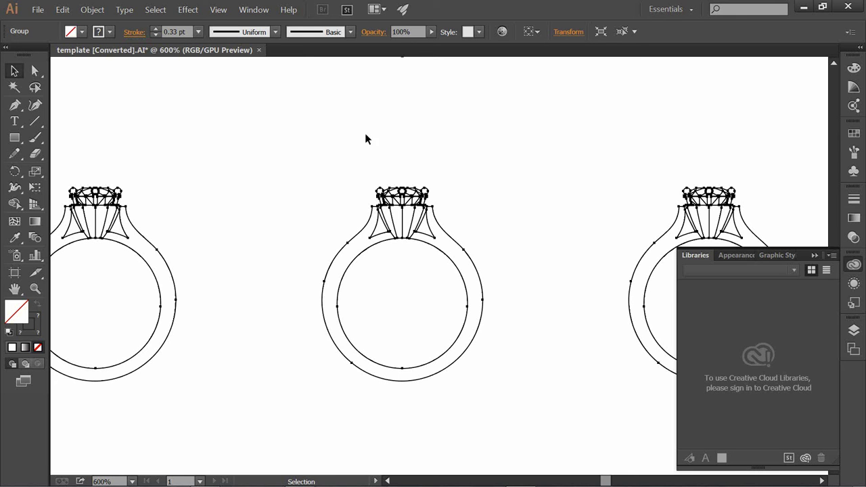
Launch Corel Painter 12, cancelling the product registration and closing the welcome screen
{"action": "mouse_move", "coordinate": [288, 482]}
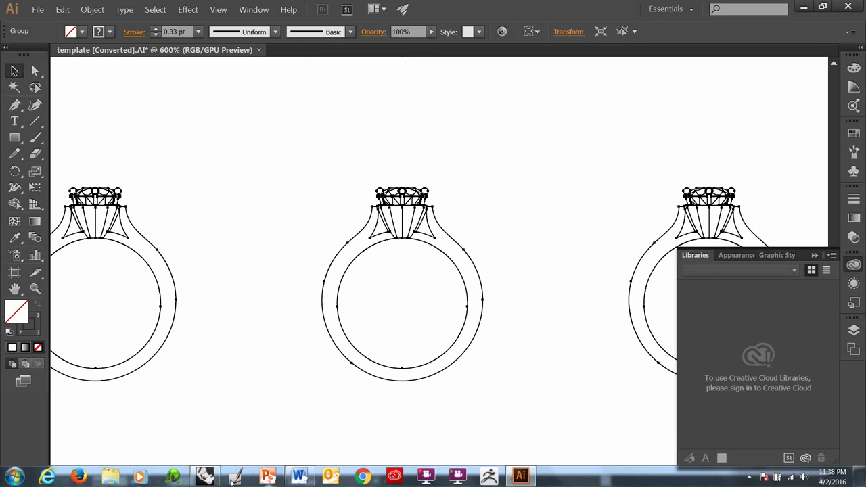
{"action": "left_click", "coordinate": [233, 478]}
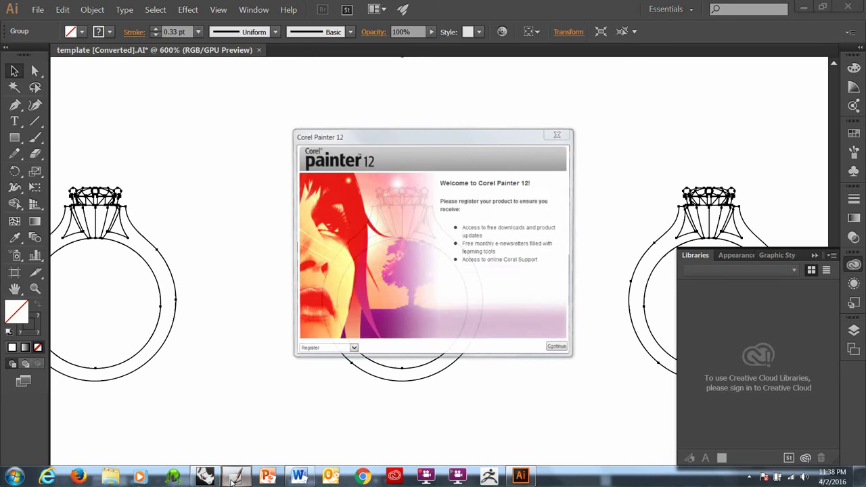
{"action": "left_click", "coordinate": [557, 134]}
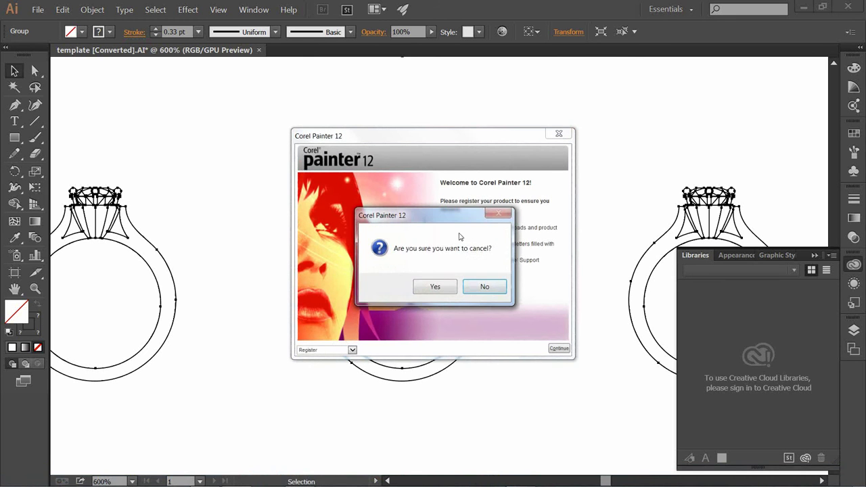
{"action": "left_click", "coordinate": [437, 288]}
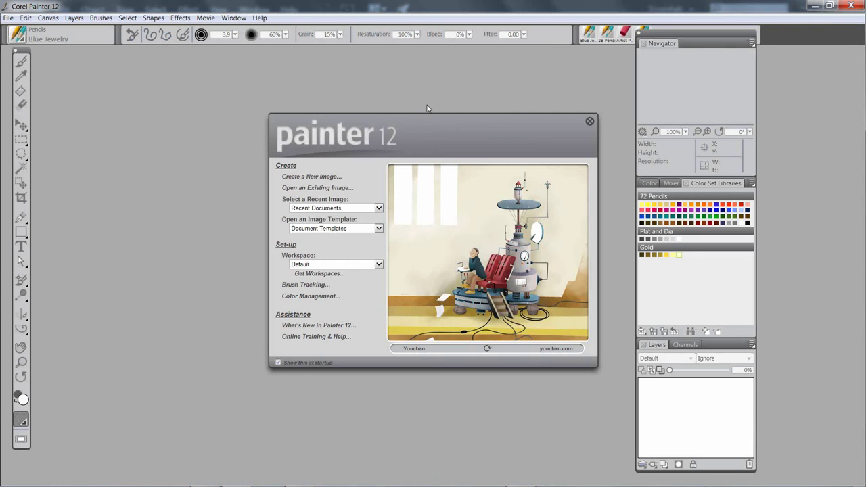
{"action": "left_click", "coordinate": [590, 124]}
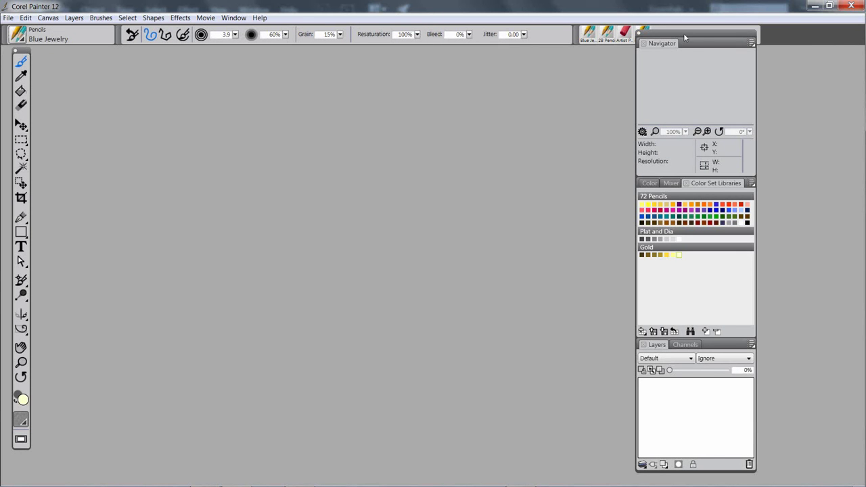
Move the floating panel stack and the toolbox out to the window's edges to clear the workspace
{"action": "left_click_drag", "start_coordinate": [684, 40], "coordinate": [790, 44]}
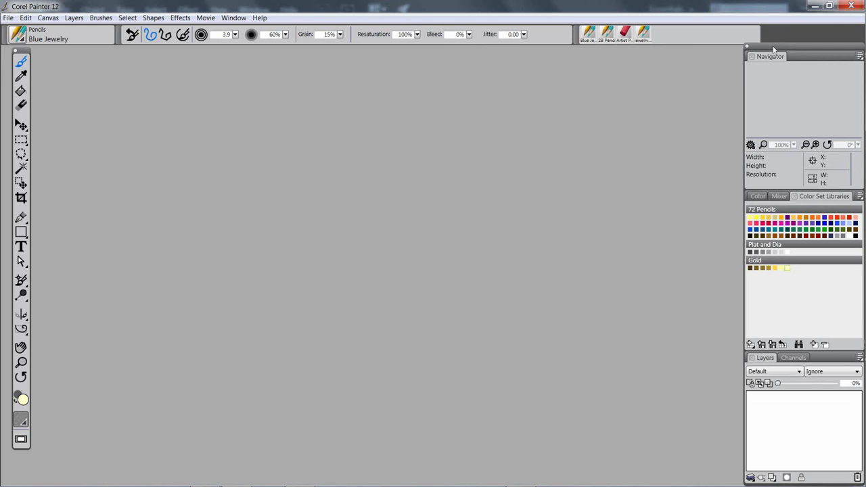
{"action": "left_click_drag", "start_coordinate": [25, 54], "coordinate": [10, 53]}
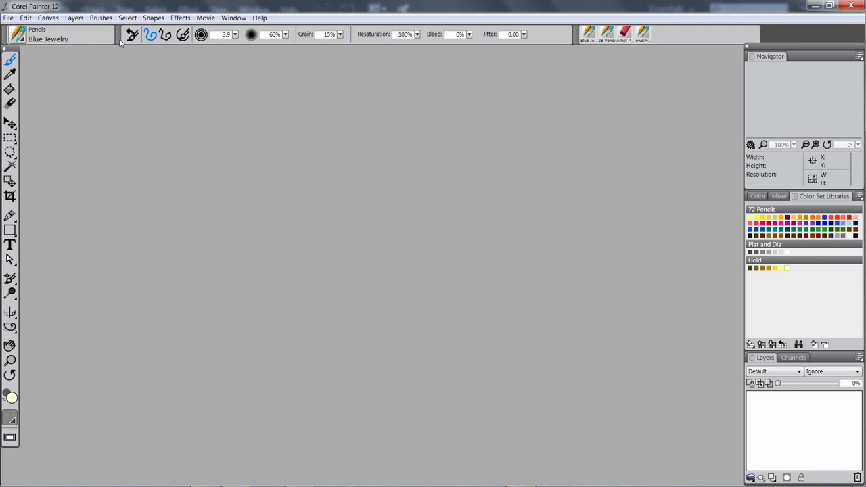
Open template [Converted].jpg from the Desktop and display it in full-screen mode
{"action": "left_click", "coordinate": [9, 18]}
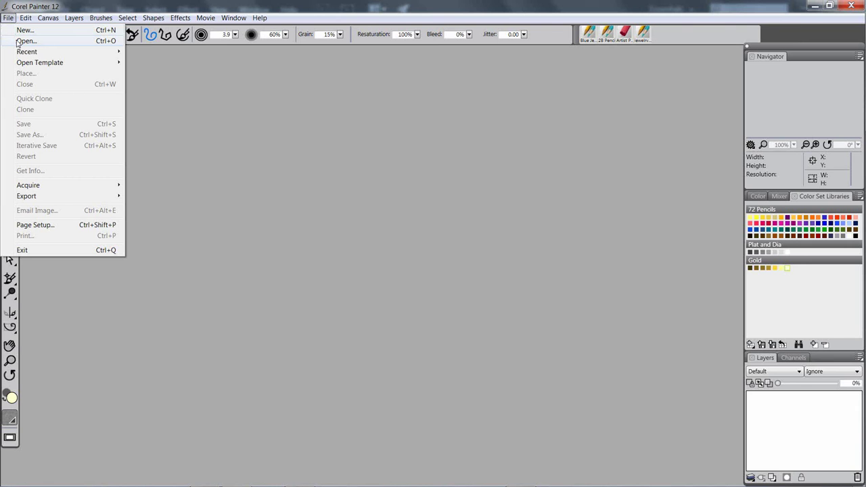
{"action": "left_click", "coordinate": [26, 41]}
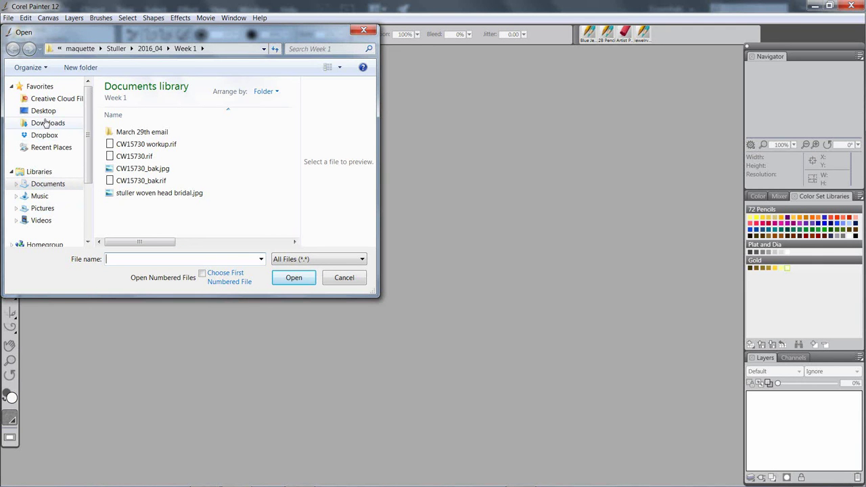
{"action": "left_click", "coordinate": [43, 112]}
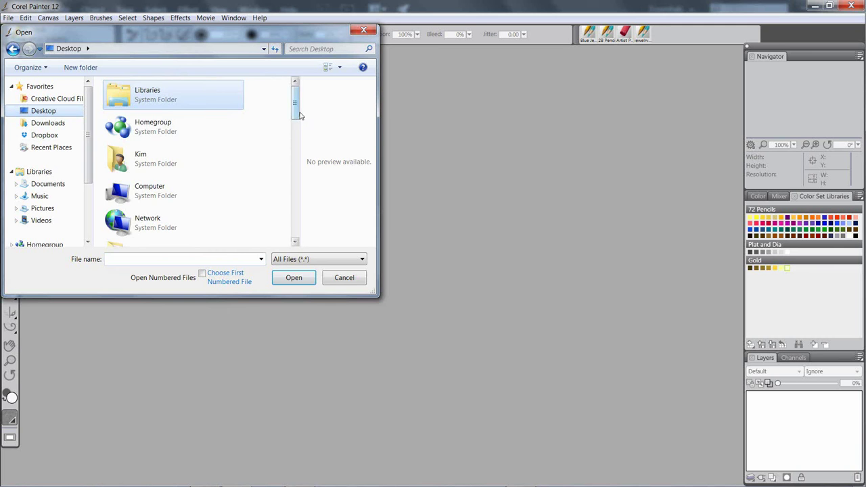
{"action": "left_click_drag", "start_coordinate": [298, 113], "coordinate": [286, 240]}
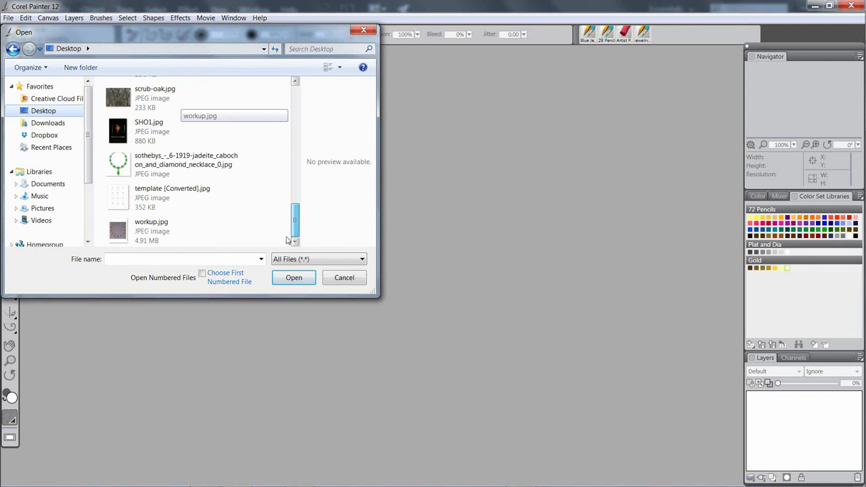
{"action": "double_click", "coordinate": [162, 197]}
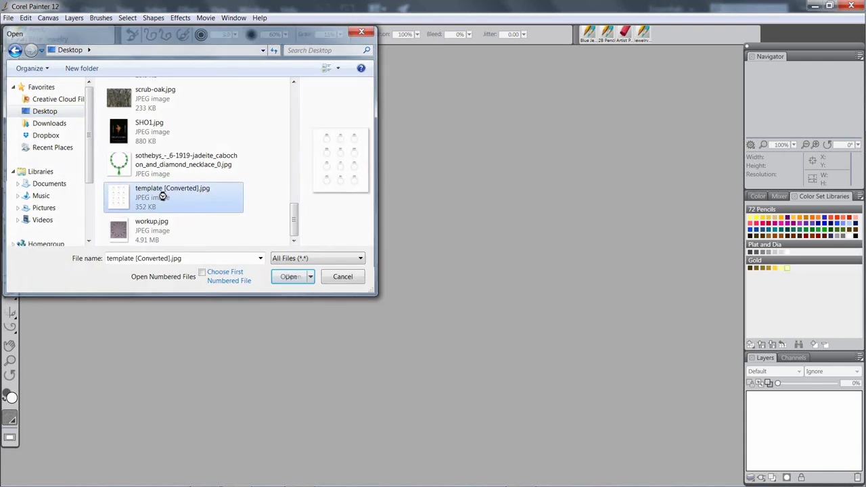
{"action": "key", "text": "ctrl+m"}
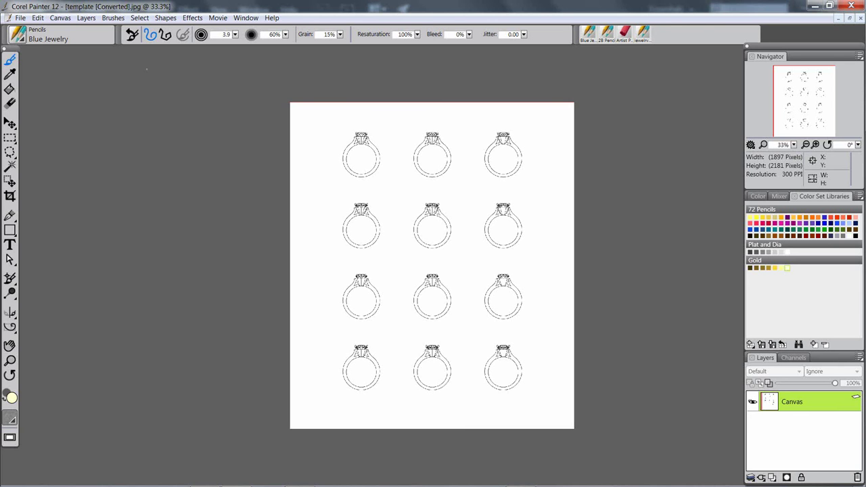
{"action": "left_click", "coordinate": [21, 18]}
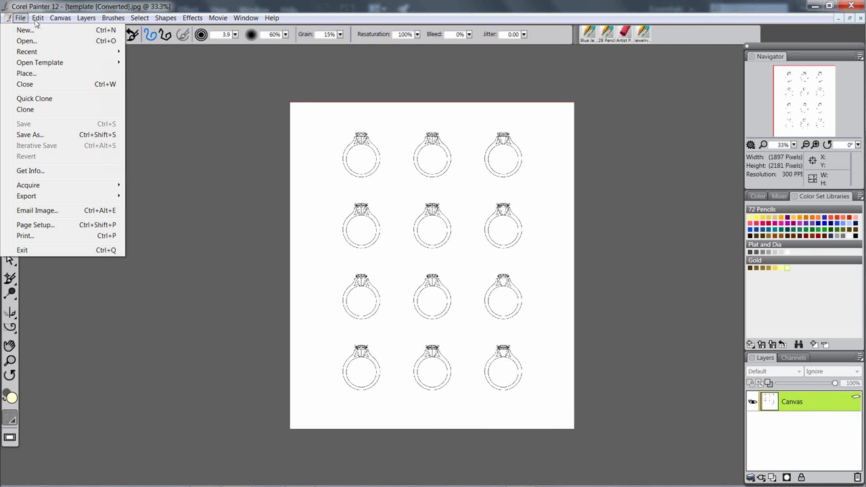
{"action": "mouse_move", "coordinate": [244, 17]}
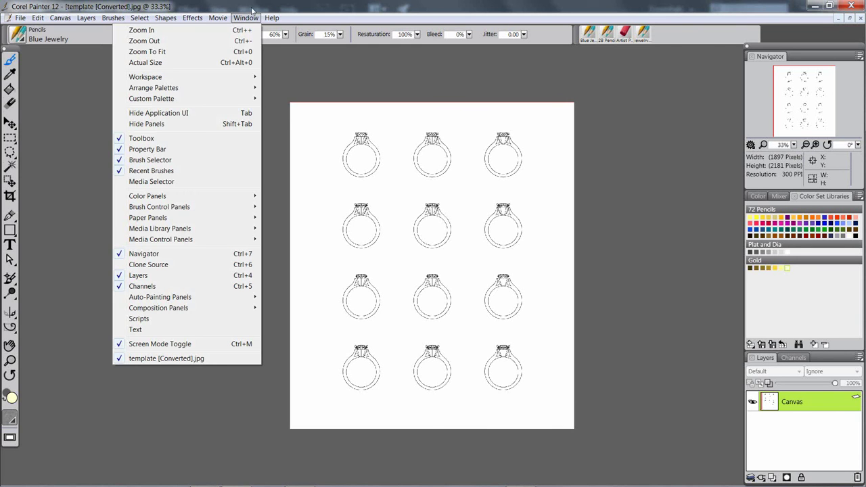
{"action": "left_click", "coordinate": [252, 9]}
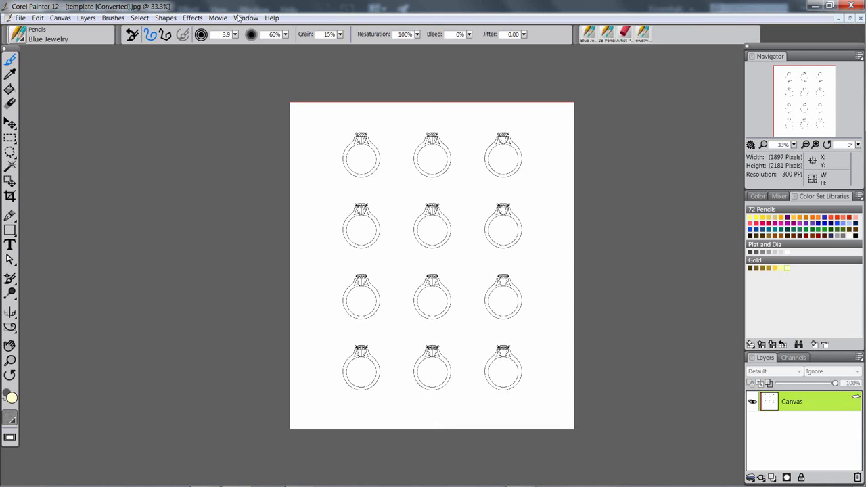
Look for the basket maquette image to open in the Documents folder maquette > Stuller > 2016_04 > Week 1
{"action": "left_click", "coordinate": [20, 17]}
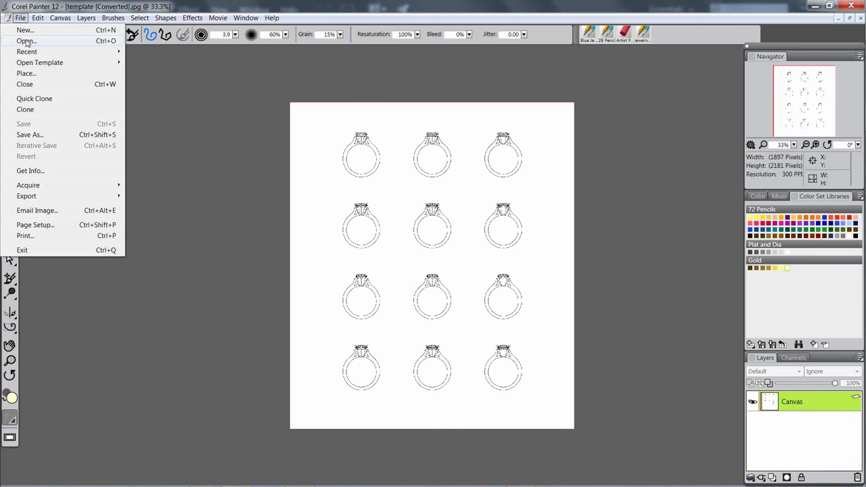
{"action": "left_click", "coordinate": [26, 42]}
{"action": "left_click_drag", "start_coordinate": [296, 102], "coordinate": [247, 101]}
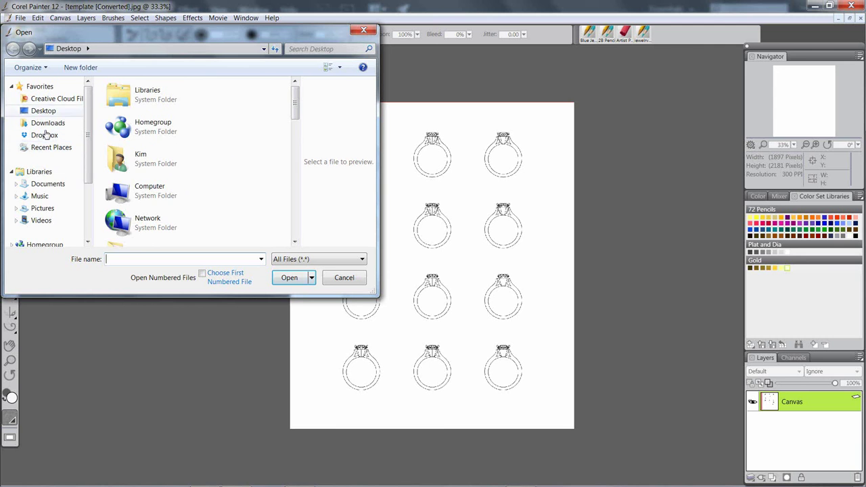
{"action": "left_click", "coordinate": [46, 184]}
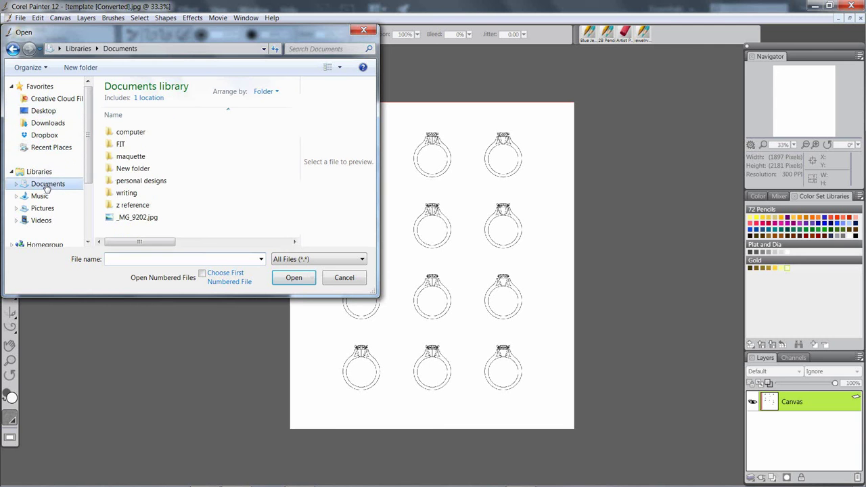
{"action": "double_click", "coordinate": [127, 157]}
{"action": "left_click_drag", "start_coordinate": [295, 162], "coordinate": [315, 187]}
{"action": "double_click", "coordinate": [157, 205]}
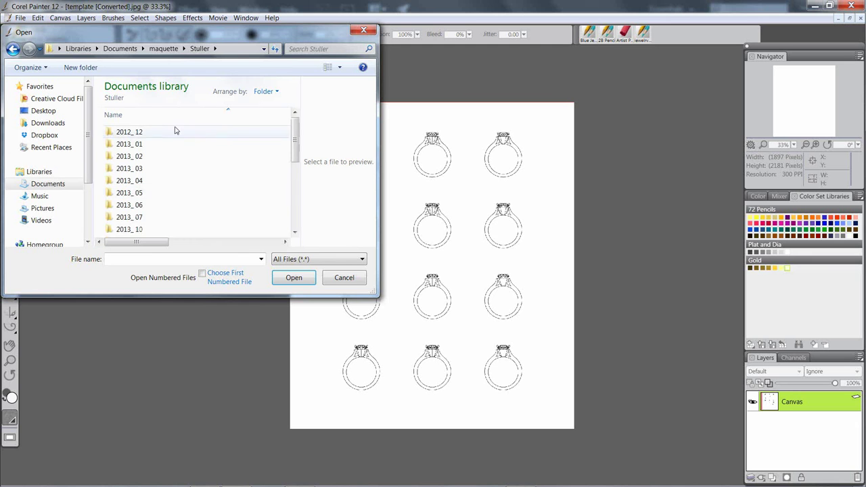
{"action": "scroll", "coordinate": [173, 141], "scroll_direction": "down", "scroll_amount": 10}
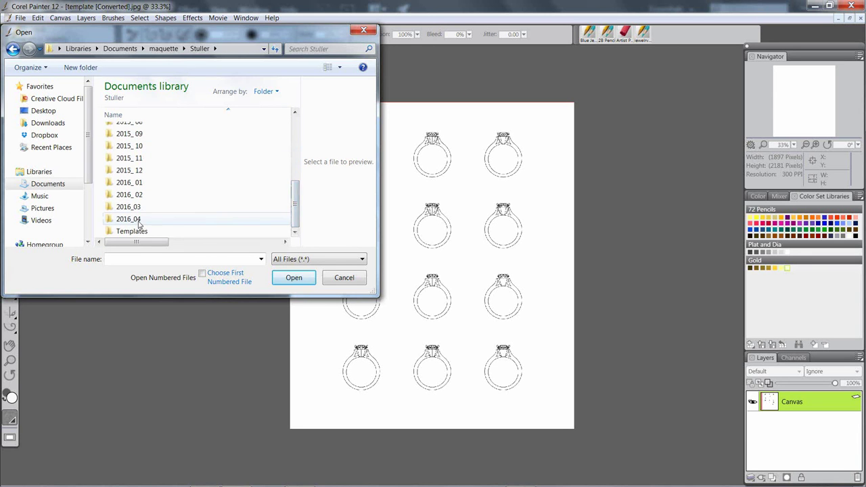
{"action": "double_click", "coordinate": [139, 221]}
{"action": "double_click", "coordinate": [128, 135]}
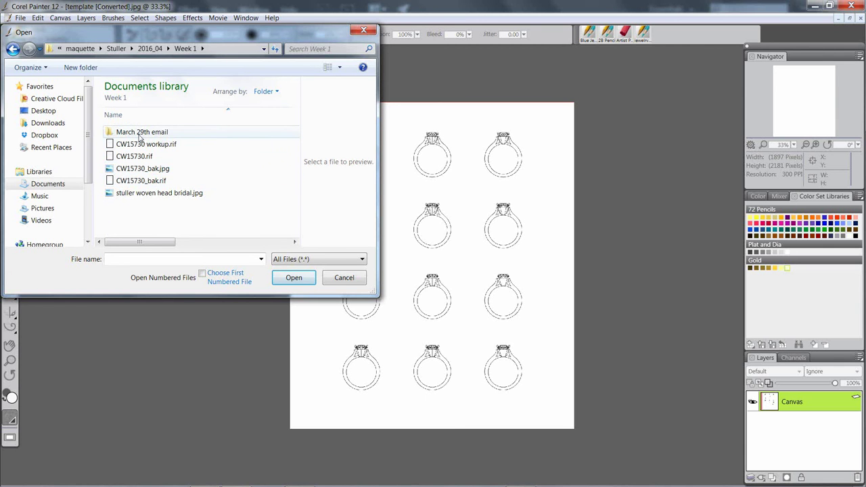
{"action": "left_click", "coordinate": [13, 49]}
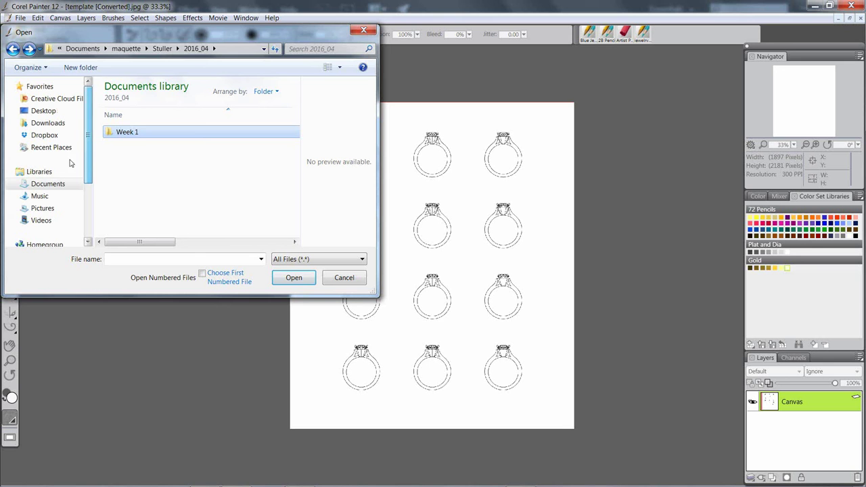
Open baskets bridal maquettes 1.jpg from the Documents folder FIT > Rhino tutorials > 2015-2016
{"action": "left_click", "coordinate": [46, 185]}
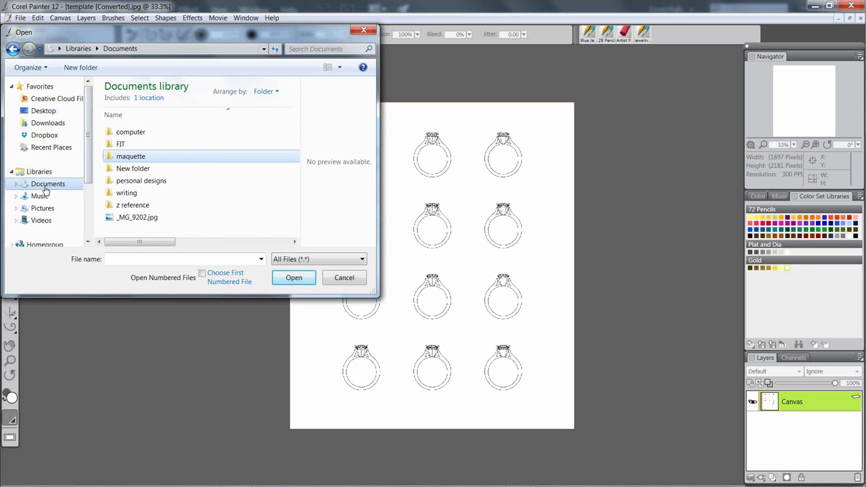
{"action": "double_click", "coordinate": [135, 145]}
{"action": "scroll", "coordinate": [199, 169], "scroll_direction": "down", "scroll_amount": 1}
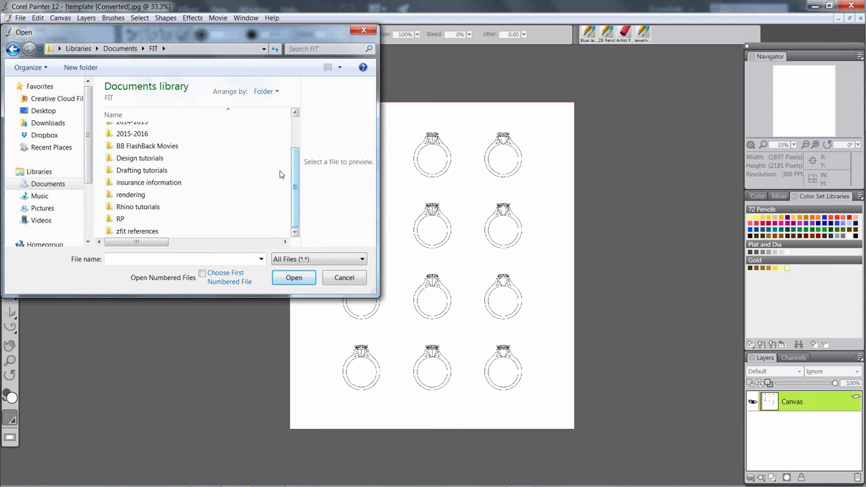
{"action": "double_click", "coordinate": [155, 159]}
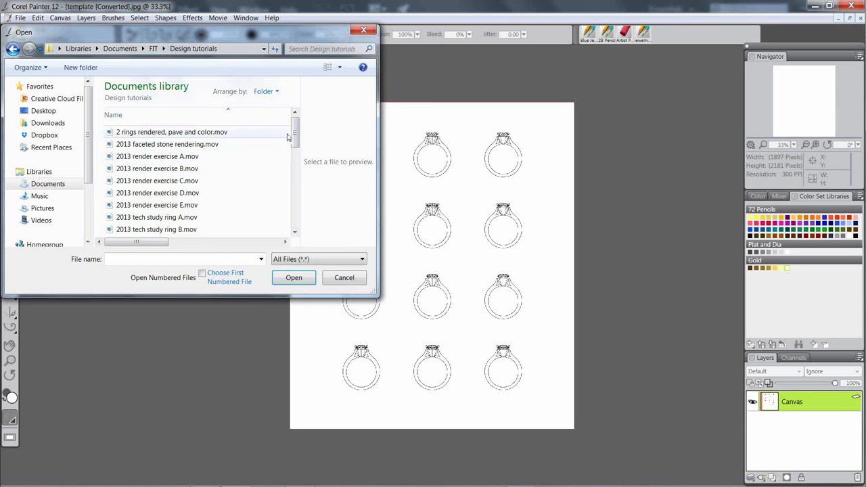
{"action": "mouse_move", "coordinate": [295, 136]}
{"action": "left_mouse_down"}
{"action": "mouse_move", "coordinate": [297, 217]}
{"action": "mouse_move", "coordinate": [296, 129]}
{"action": "left_mouse_up"}
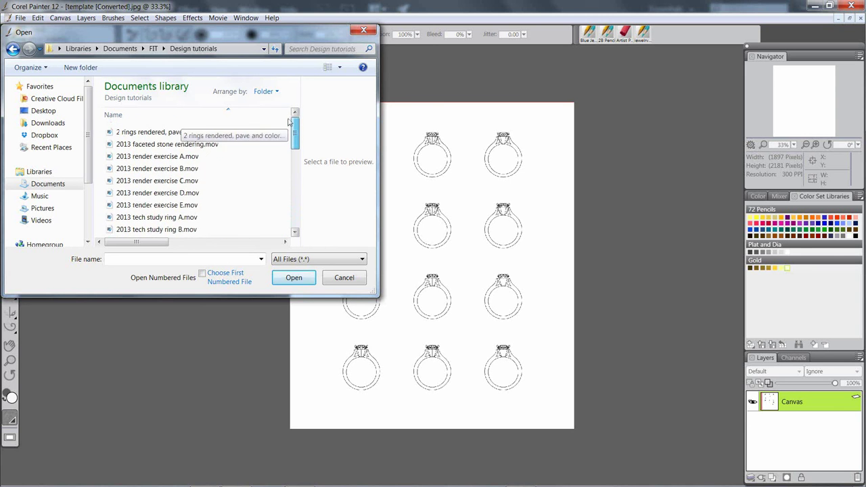
{"action": "left_click", "coordinate": [13, 48]}
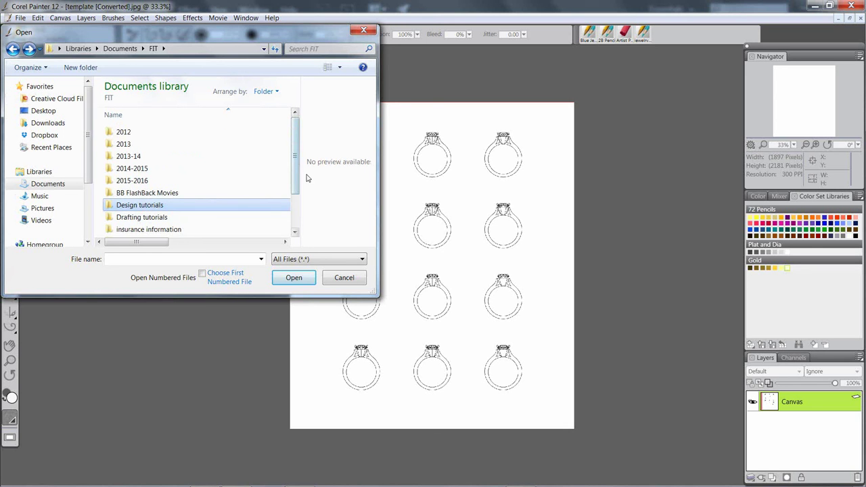
{"action": "scroll", "coordinate": [203, 211], "scroll_direction": "down", "scroll_amount": 1}
{"action": "double_click", "coordinate": [142, 222]}
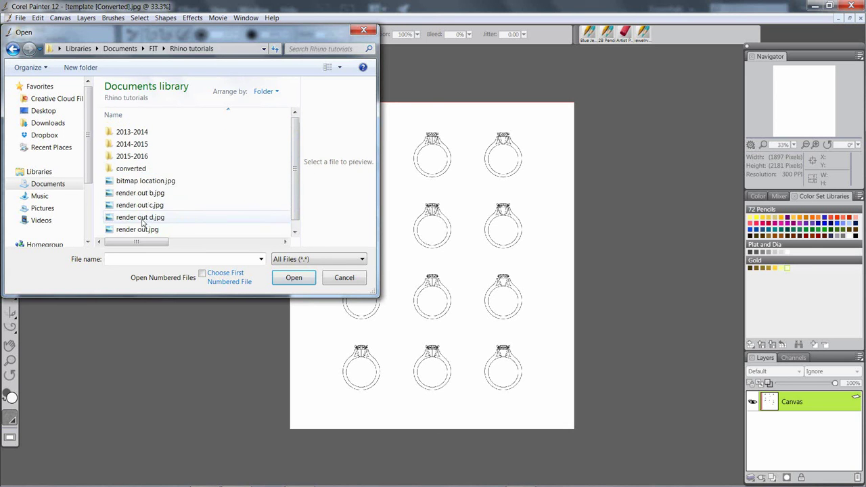
{"action": "double_click", "coordinate": [138, 160]}
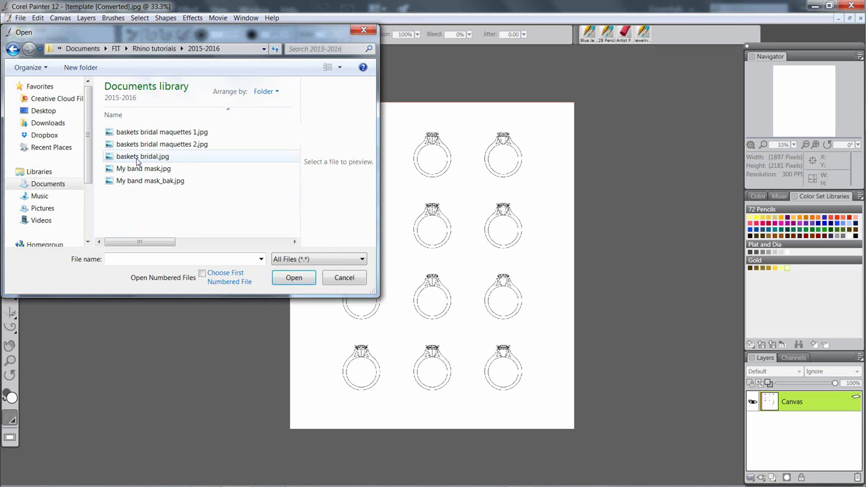
{"action": "double_click", "coordinate": [178, 133]}
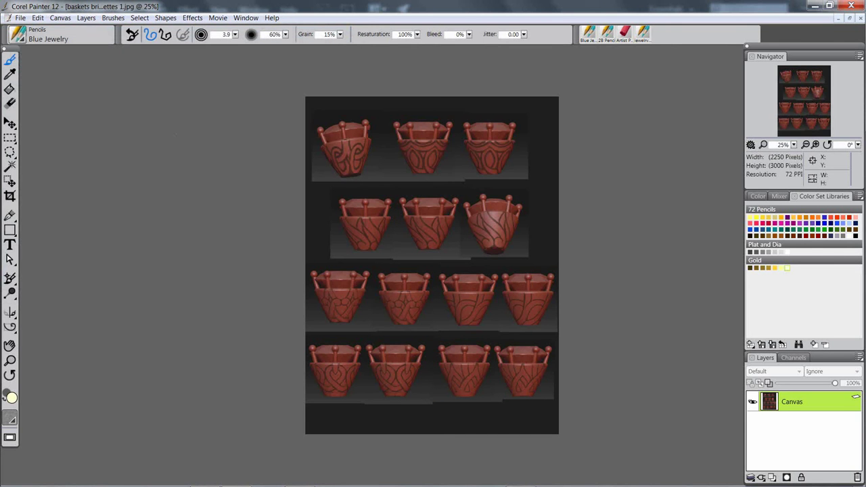
Open baskets bridal maquettes 2.jpg from the same 2015-2016 folder
{"action": "left_click", "coordinate": [22, 19]}
{"action": "left_click", "coordinate": [41, 42]}
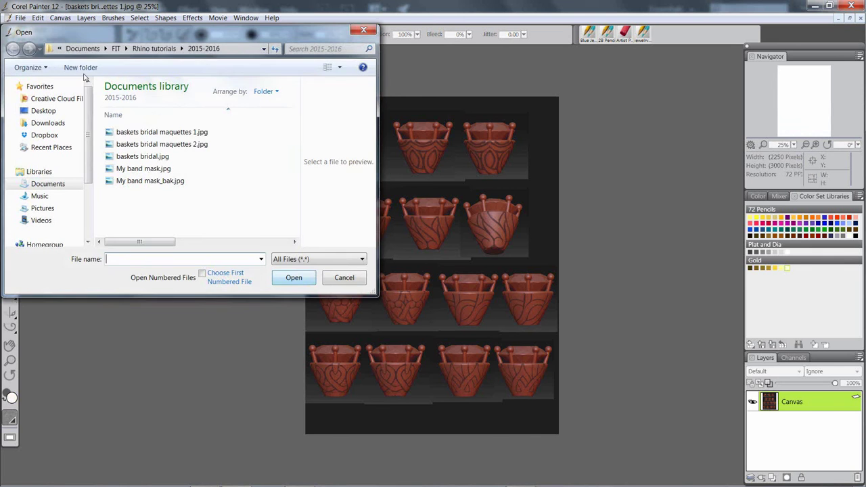
{"action": "double_click", "coordinate": [181, 144]}
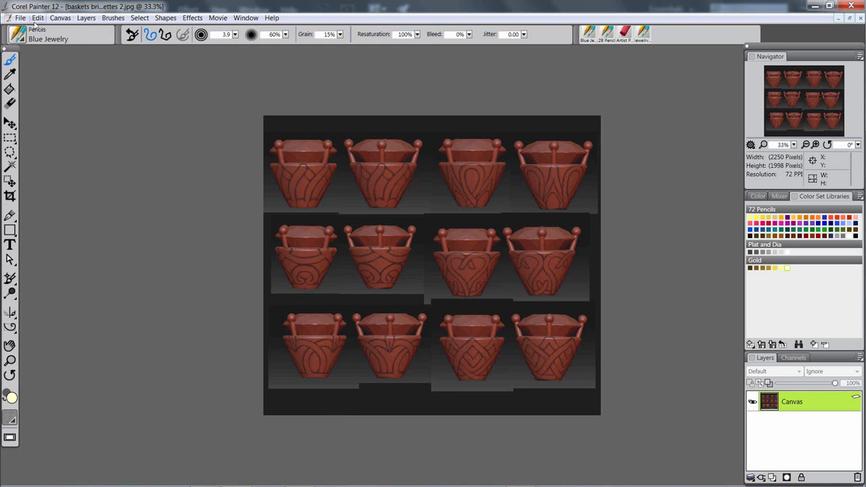
Create a new blank image 7.5 inches wide and 10 inches high at 300 pixels per inch
{"action": "left_click", "coordinate": [21, 18]}
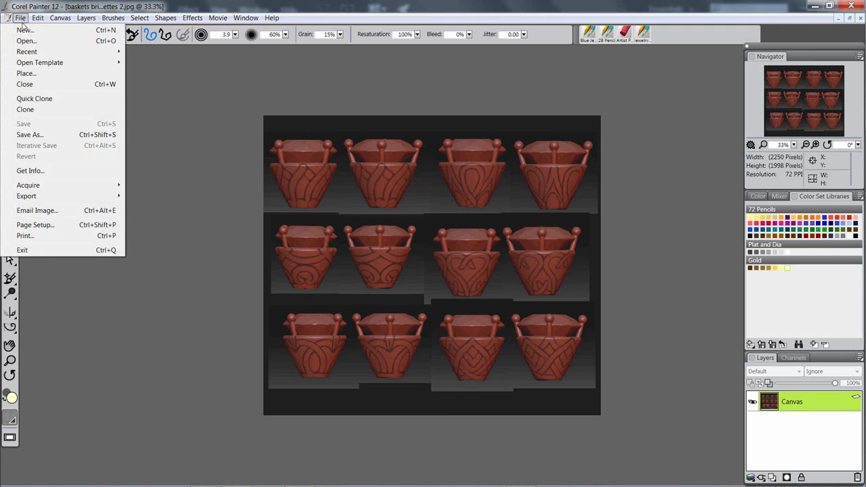
{"action": "left_click", "coordinate": [24, 29]}
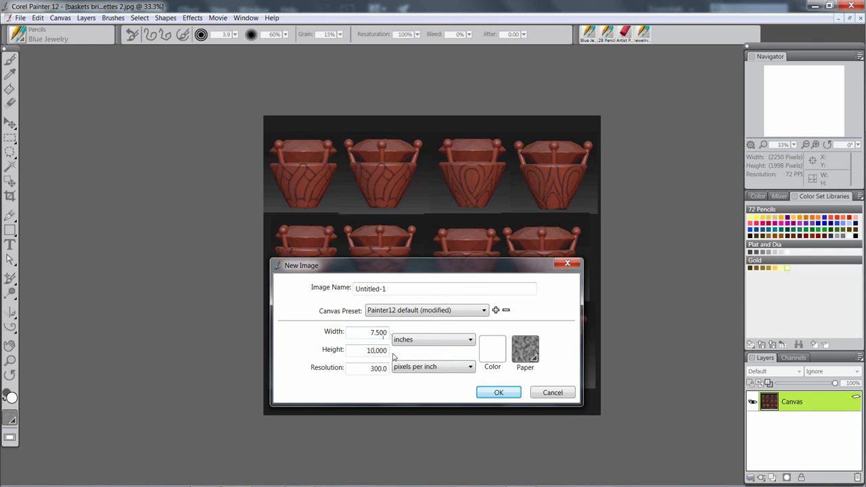
{"action": "left_click", "coordinate": [497, 392]}
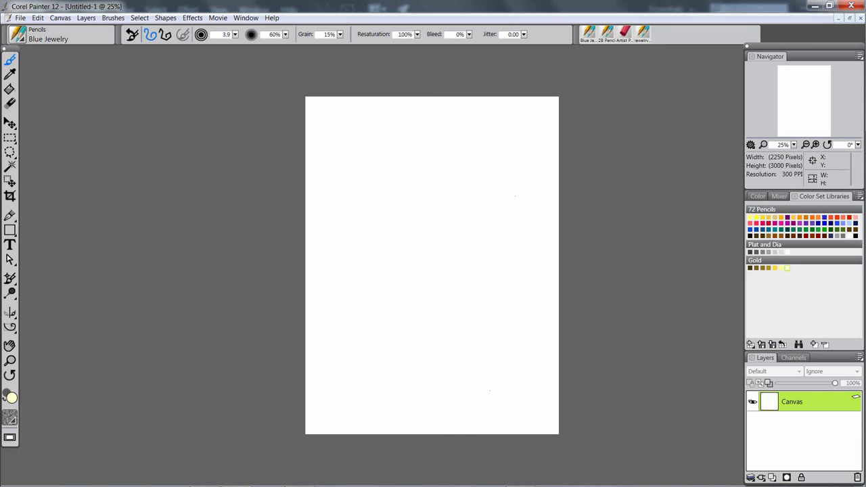
{"action": "left_click", "coordinate": [830, 5]}
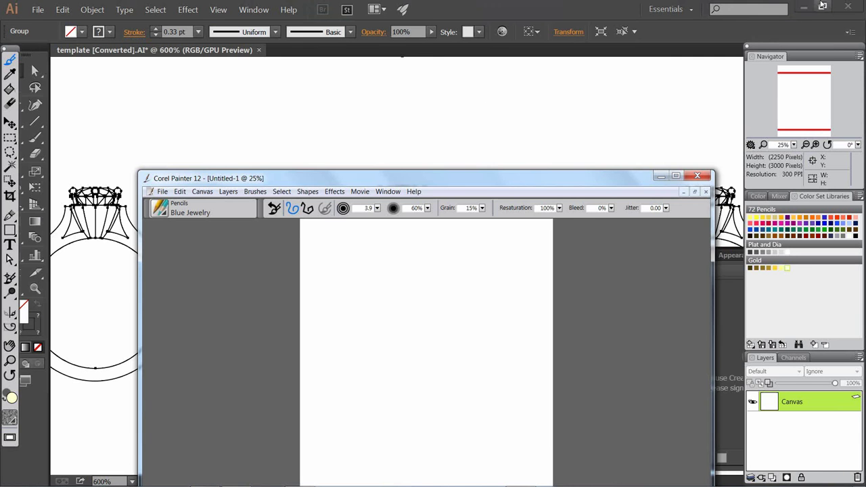
{"action": "mouse_move", "coordinate": [587, 181]}
{"action": "left_mouse_down"}
{"action": "mouse_move", "coordinate": [561, 158]}
{"action": "mouse_move", "coordinate": [552, 102]}
{"action": "left_mouse_up"}
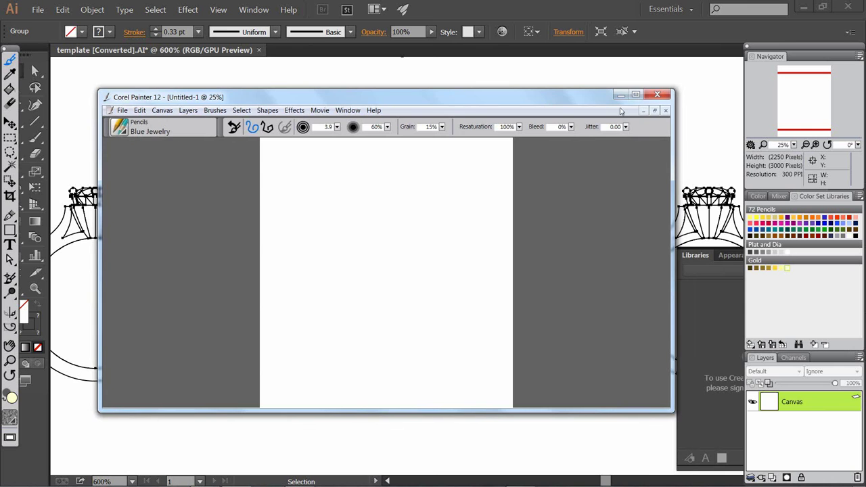
{"action": "mouse_move", "coordinate": [499, 101]}
{"action": "left_mouse_down"}
{"action": "mouse_move", "coordinate": [485, 94]}
{"action": "mouse_move", "coordinate": [464, 22]}
{"action": "mouse_move", "coordinate": [487, 27]}
{"action": "mouse_move", "coordinate": [504, 101]}
{"action": "left_mouse_up"}
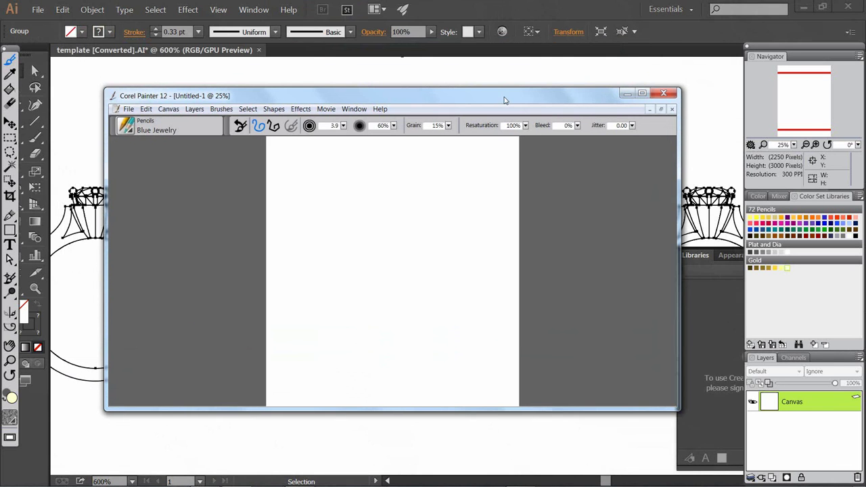
{"action": "left_click", "coordinate": [641, 94]}
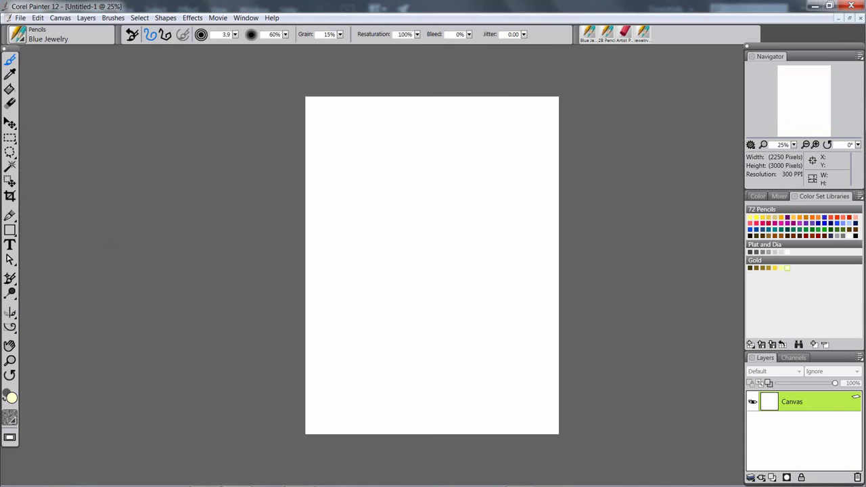
Spread the open image windows apart to view them together, and maximize the blank canvas window
{"action": "left_click", "coordinate": [850, 19]}
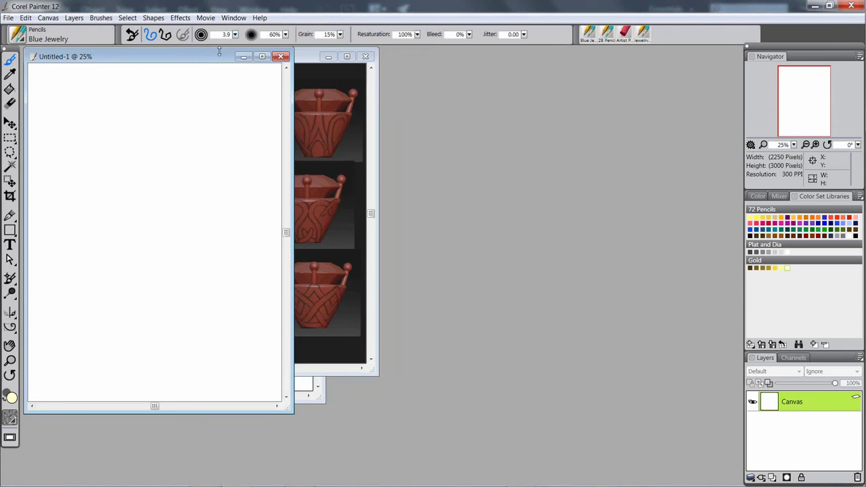
{"action": "left_click_drag", "start_coordinate": [196, 57], "coordinate": [560, 112]}
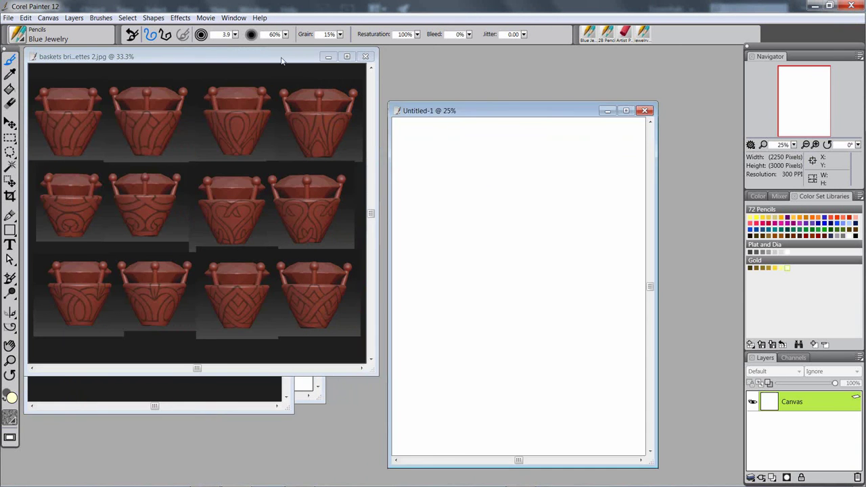
{"action": "left_click_drag", "start_coordinate": [283, 58], "coordinate": [355, 169]}
{"action": "left_click_drag", "start_coordinate": [216, 60], "coordinate": [293, 131]}
{"action": "left_click", "coordinate": [223, 61]}
{"action": "left_click_drag", "start_coordinate": [209, 81], "coordinate": [235, 79]}
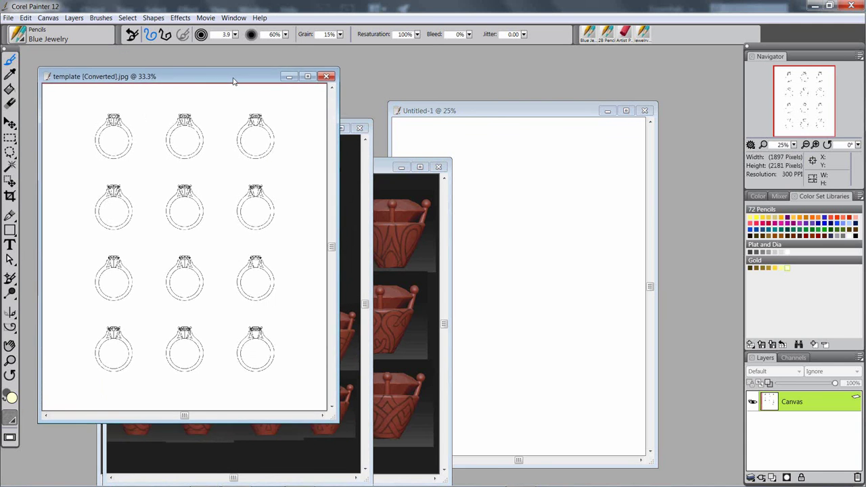
{"action": "left_click", "coordinate": [489, 113]}
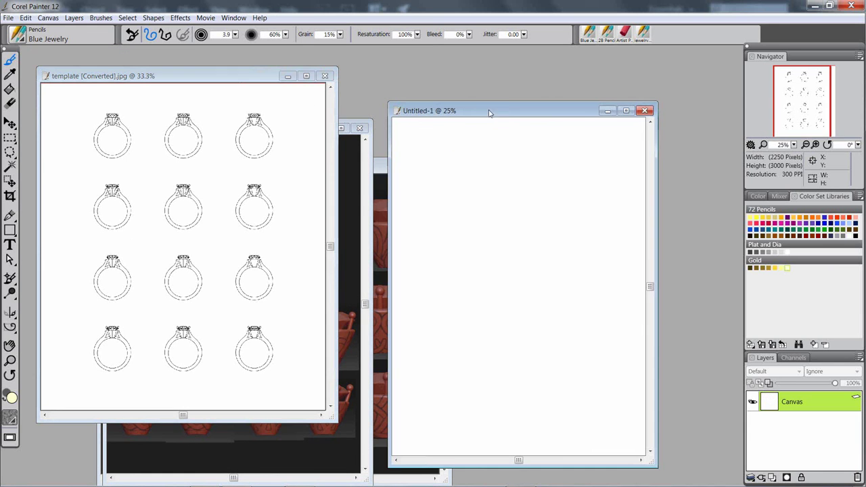
{"action": "left_click", "coordinate": [626, 111]}
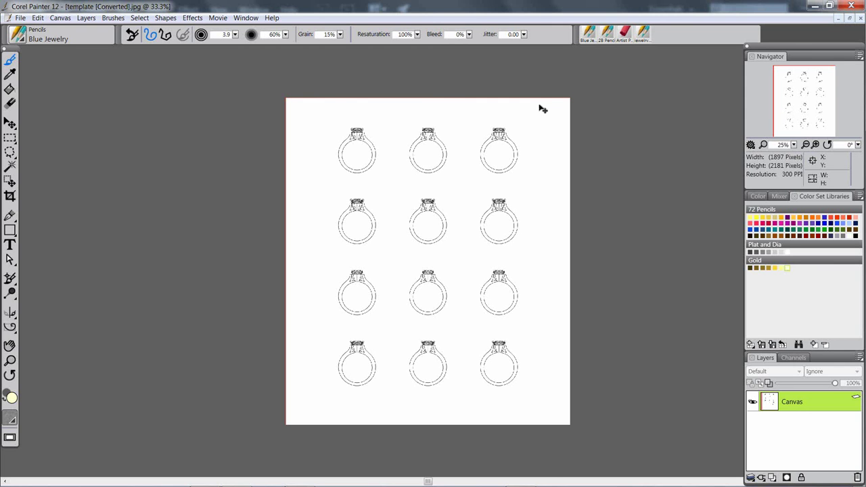
Cut the entire image out of template [Converted].jpg and close that file without saving changes
{"action": "left_click", "coordinate": [141, 21]}
{"action": "left_click", "coordinate": [128, 32]}
{"action": "left_click", "coordinate": [37, 19]}
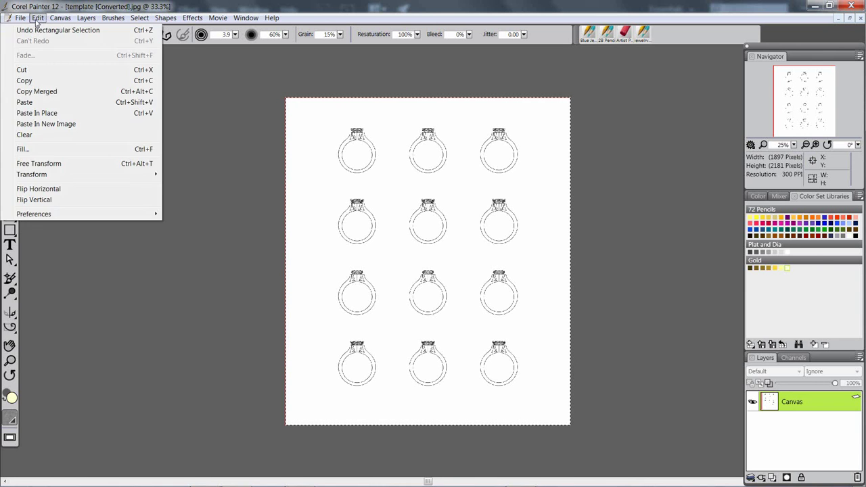
{"action": "left_click", "coordinate": [22, 70]}
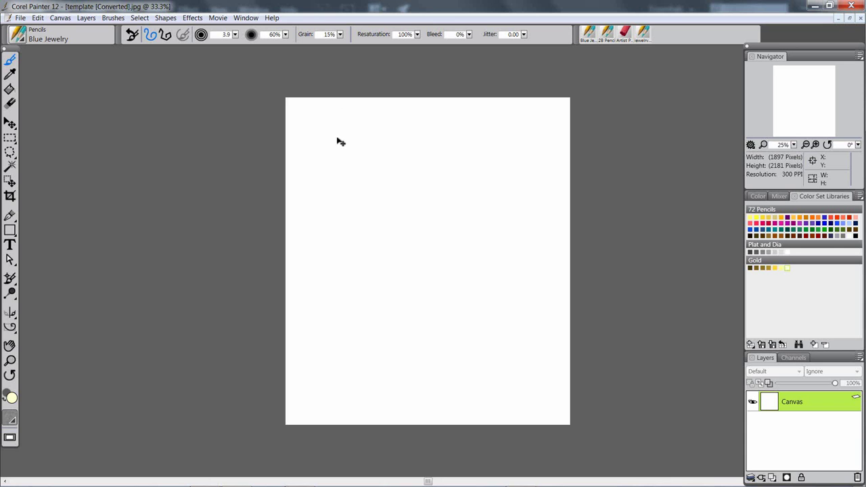
{"action": "key", "text": "ctrl+w"}
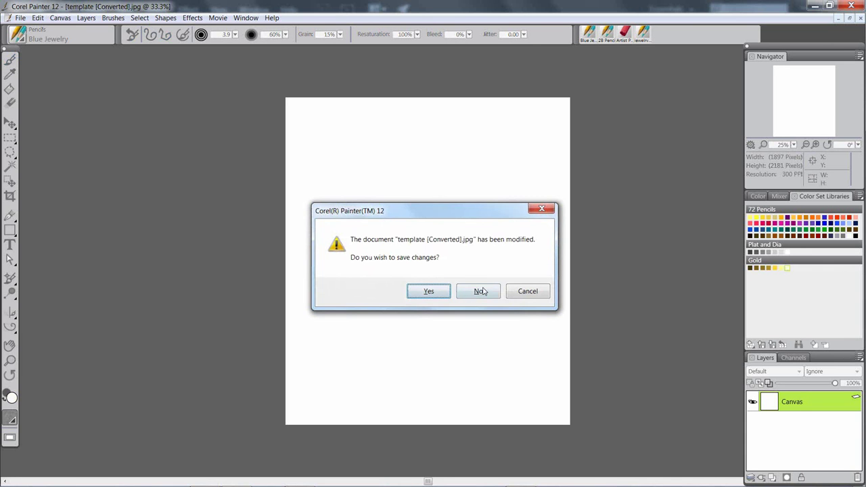
{"action": "left_click", "coordinate": [479, 292]}
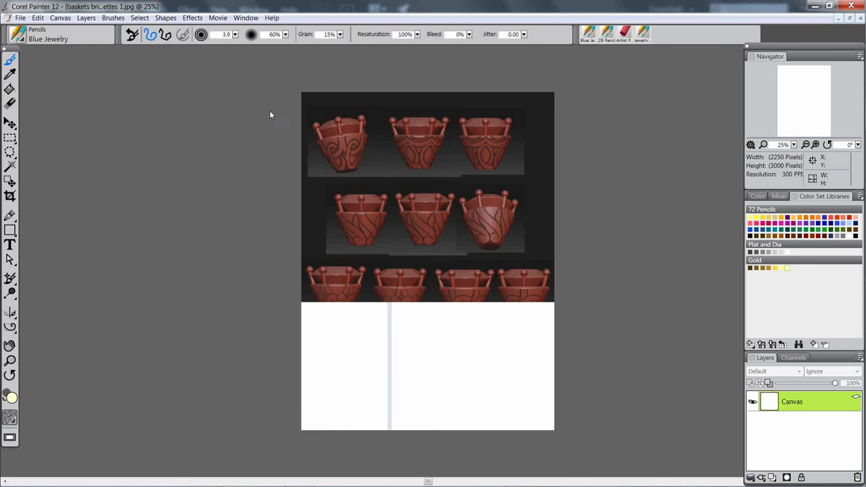
Paste the ring template into the blank 7.5 by 10 inch image and name its layer template
{"action": "key", "text": "ctrl+w"}
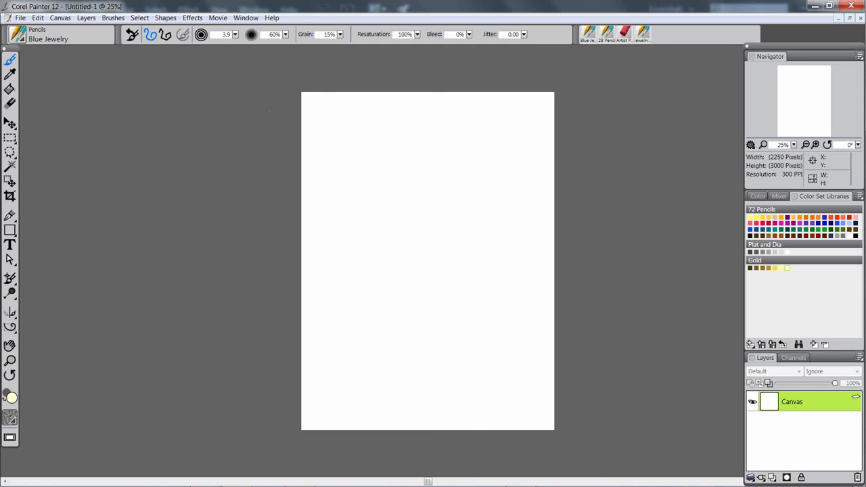
{"action": "key", "text": "ctrl+v"}
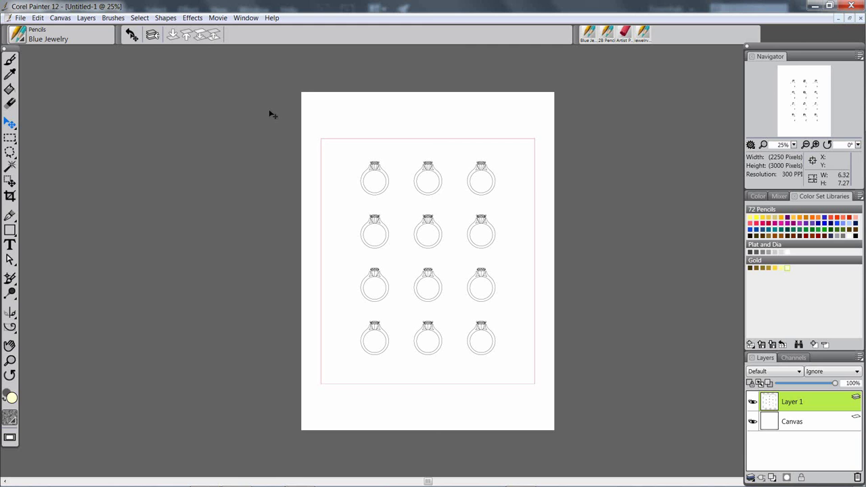
{"action": "double_click", "coordinate": [793, 402]}
{"action": "type", "text": "template"}
{"action": "key", "text": "Return"}
Cut the entire image out of baskets bridal maquettes 1.jpg and close that file without saving changes
{"action": "key", "text": "ctrl+Tab"}
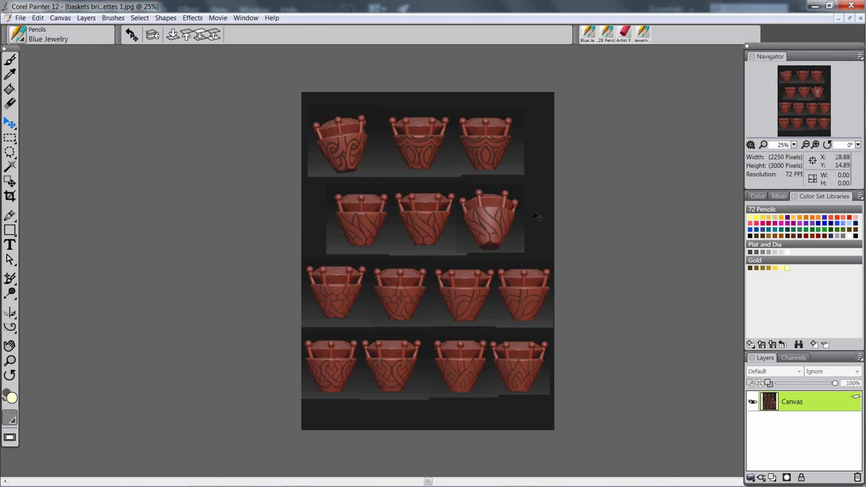
{"action": "key", "text": "ctrl+a"}
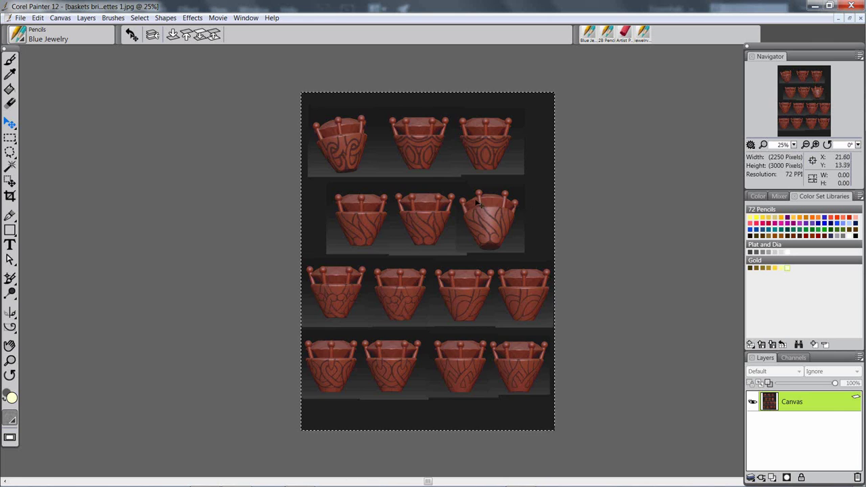
{"action": "key", "text": "Delete"}
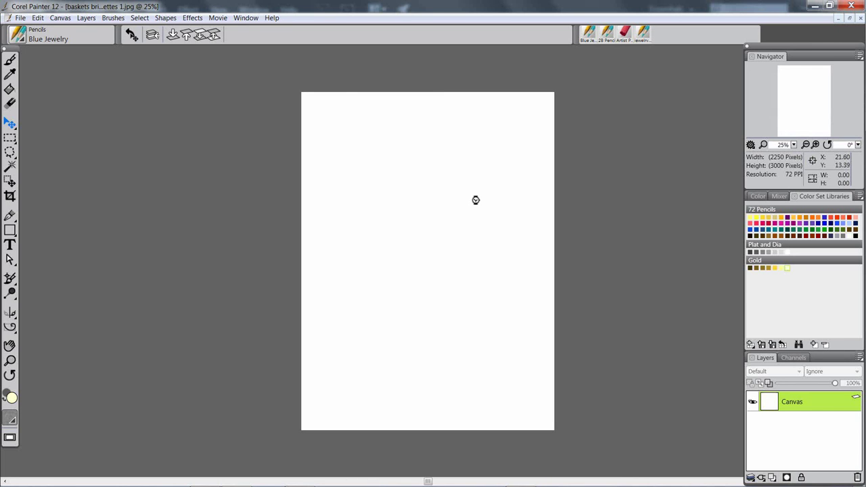
{"action": "key", "text": "ctrl+w"}
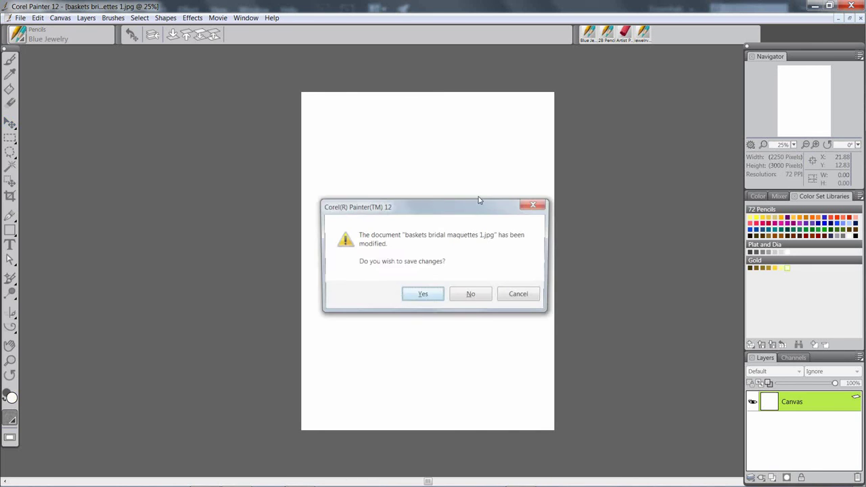
{"action": "left_click", "coordinate": [471, 296]}
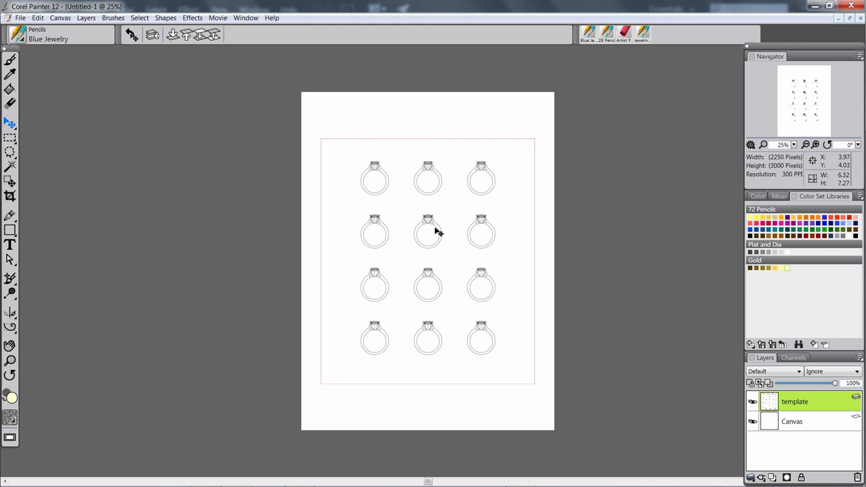
Paste the first basket maquette image above the template layer and name the new layer ref 1
{"action": "key", "text": "ctrl+v"}
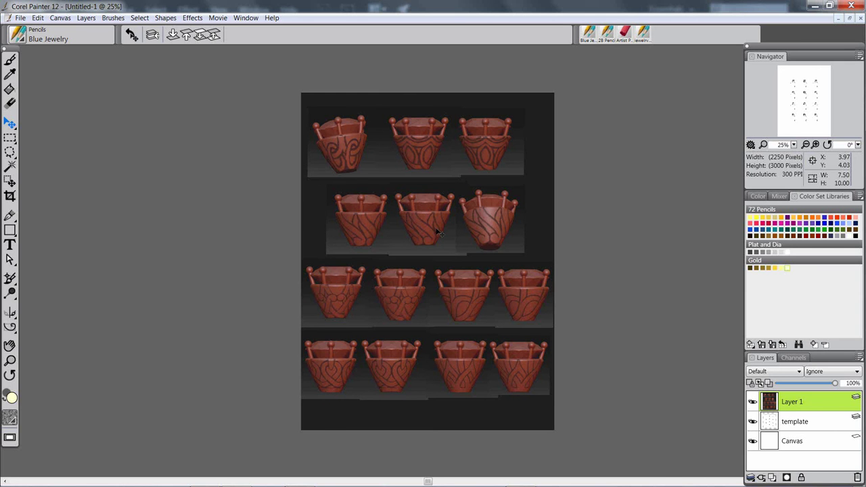
{"action": "double_click", "coordinate": [799, 404]}
{"action": "type", "text": "ref 1"}
{"action": "key", "text": "Return"}
Cut the entire image out of baskets bridal maquettes 2.jpg and close that file without saving changes
{"action": "key", "text": "ctrl+Tab"}
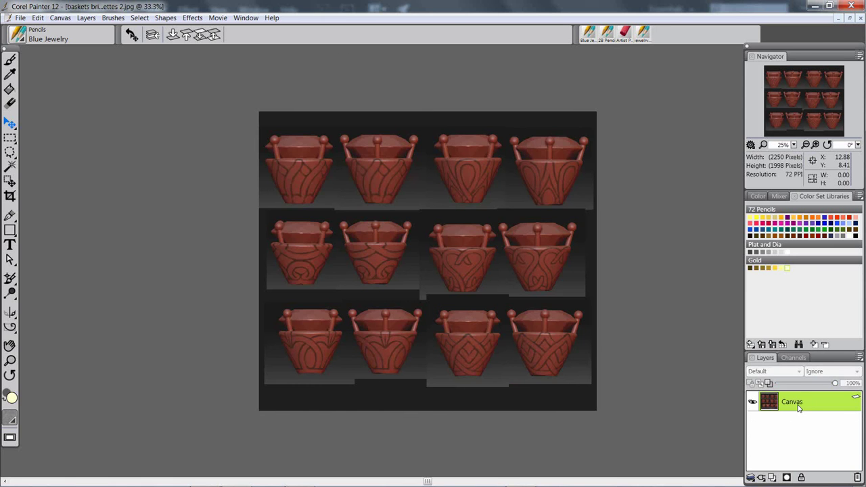
{"action": "key", "text": "ctrl+Tab"}
{"action": "key", "text": "ctrl+Tab"}
{"action": "key", "text": "ctrl+Tab"}
{"action": "key", "text": "ctrl+Tab"}
{"action": "key", "text": "ctrl+Tab"}
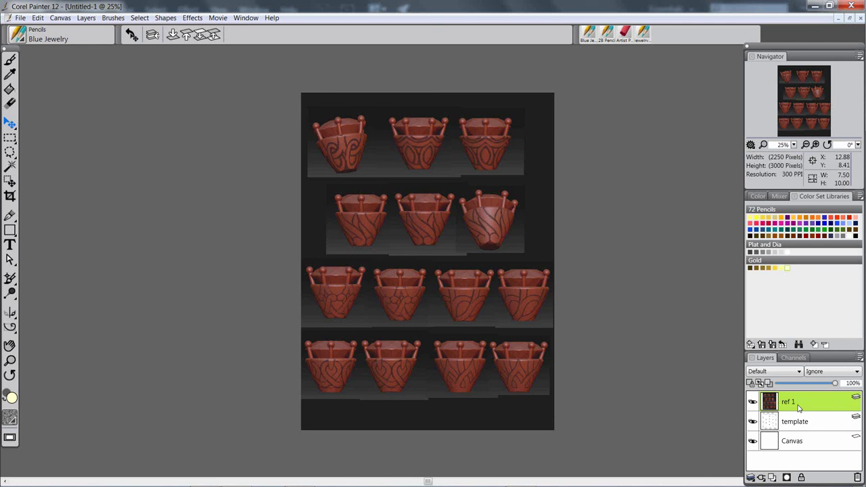
{"action": "key", "text": "ctrl+Tab"}
{"action": "key", "text": "ctrl+Tab"}
{"action": "key", "text": "ctrl+Tab"}
{"action": "key", "text": "ctrl+Tab"}
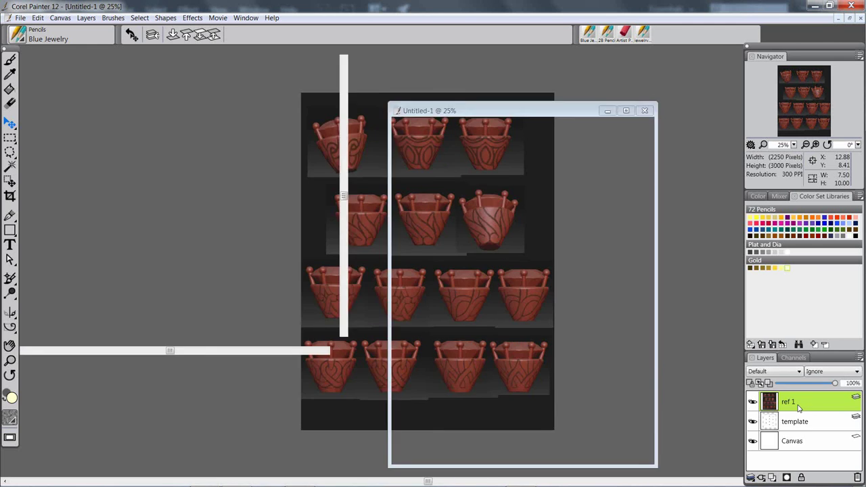
{"action": "key", "text": "ctrl+Tab"}
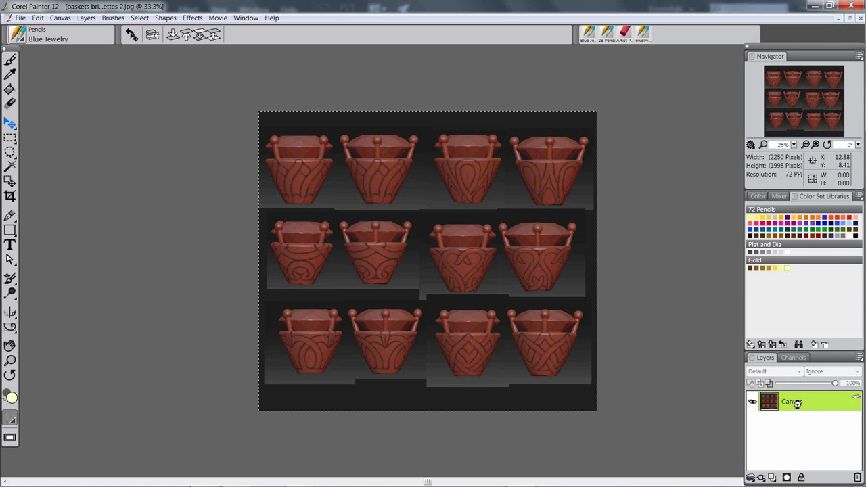
{"action": "key", "text": "ctrl+a"}
{"action": "key", "text": "Delete"}
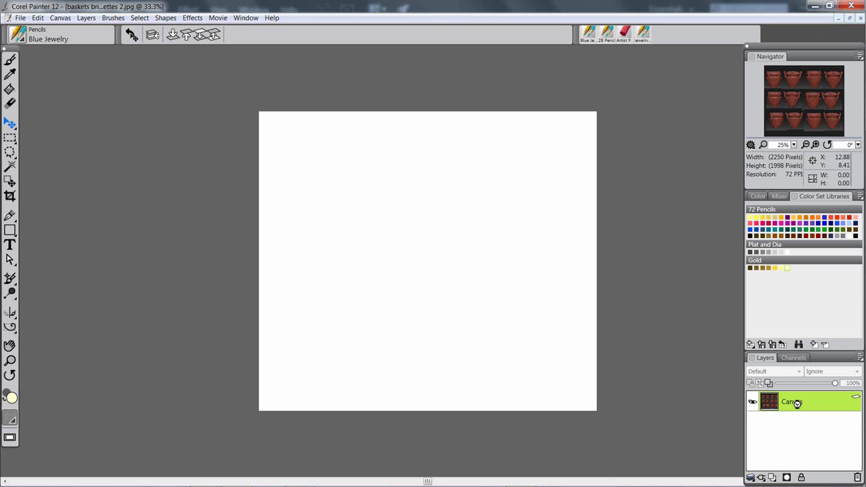
{"action": "key", "text": "ctrl+w"}
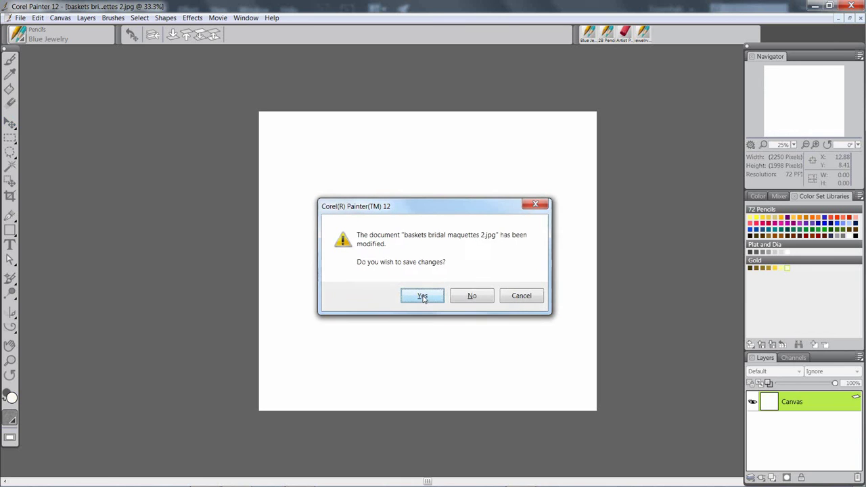
{"action": "left_click", "coordinate": [464, 298]}
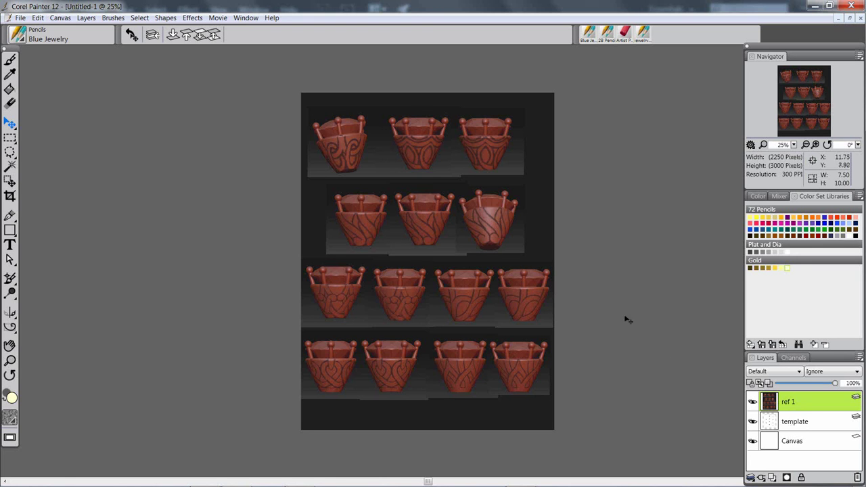
Paste the second basket maquette image above the ref 1 layer and name the new layer ref 2
{"action": "key", "text": "ctrl+v"}
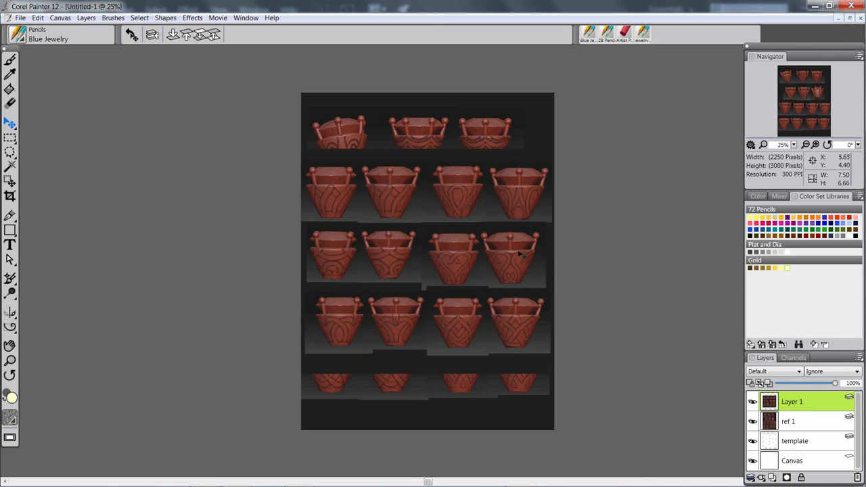
{"action": "double_click", "coordinate": [790, 403]}
{"action": "type", "text": "ref2"}
{"action": "key", "text": "BackSpace"}
{"action": "type", "text": "2"}
{"action": "key", "text": "Return"}
Check the contents of the ref 2, ref 1 and template layers by hiding each and showing them again
{"action": "left_click", "coordinate": [753, 401]}
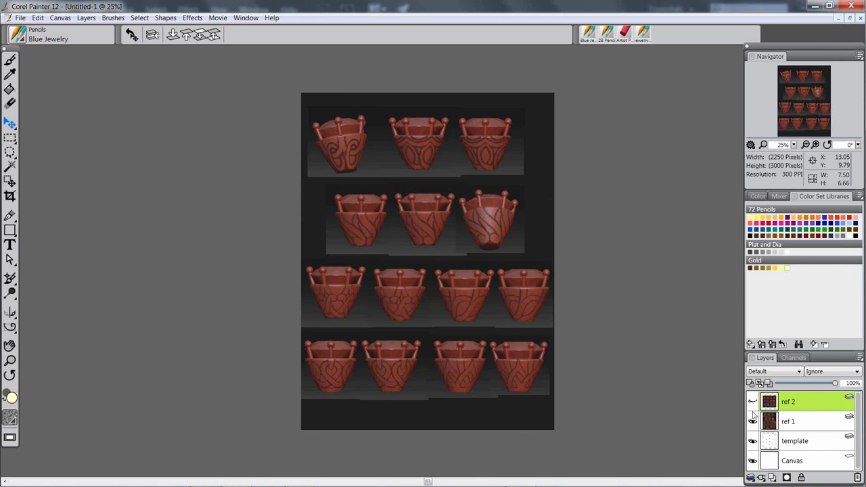
{"action": "left_click", "coordinate": [752, 421]}
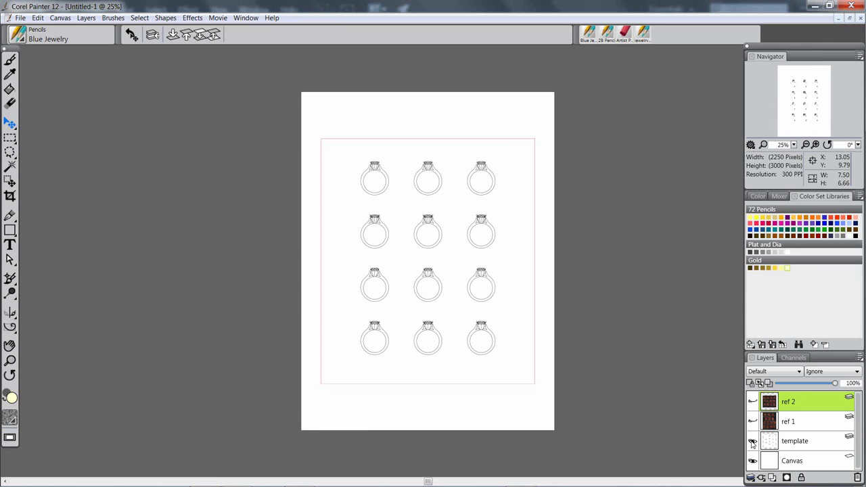
{"action": "left_click", "coordinate": [752, 441]}
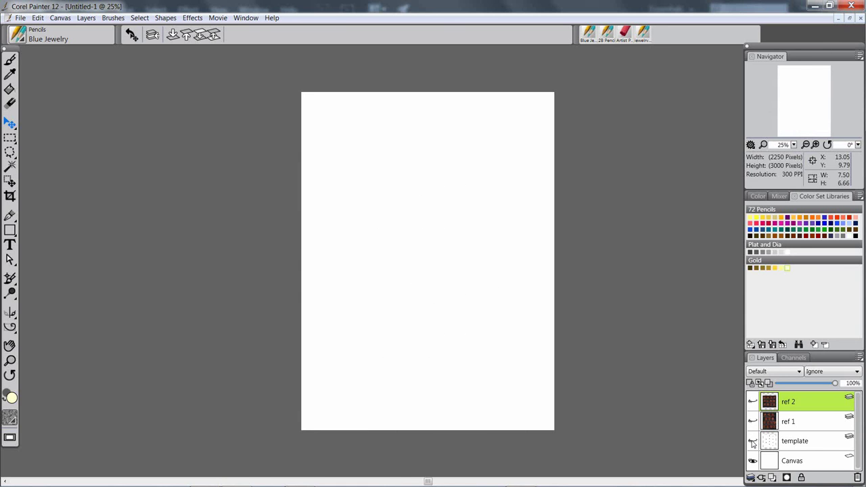
{"action": "left_click", "coordinate": [752, 441]}
{"action": "left_click", "coordinate": [752, 421]}
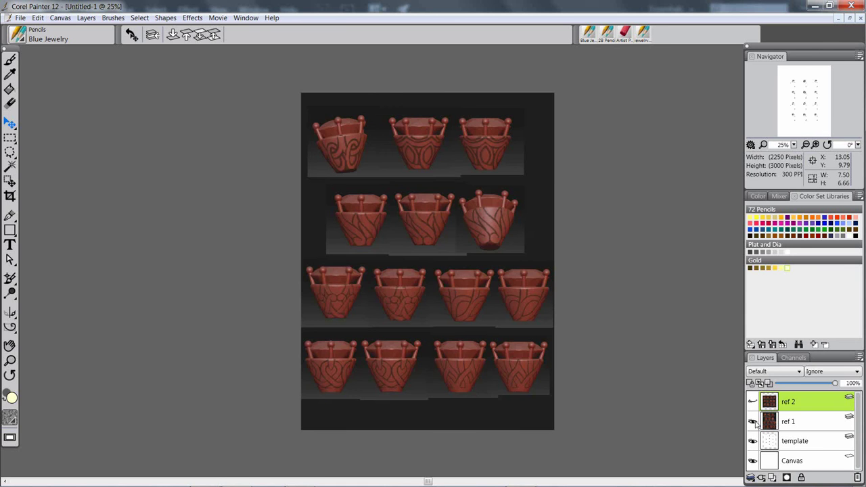
{"action": "left_click", "coordinate": [753, 402]}
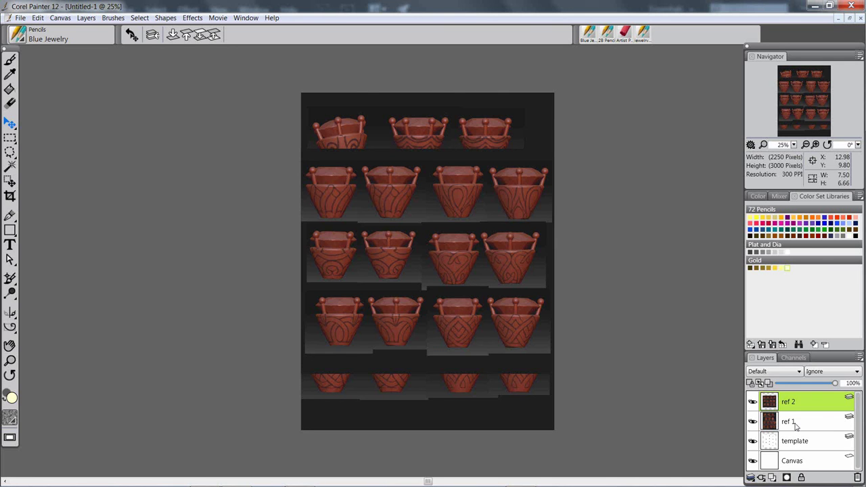
Add an empty layer directly above the template layer and name it dwg
{"action": "left_click", "coordinate": [793, 443]}
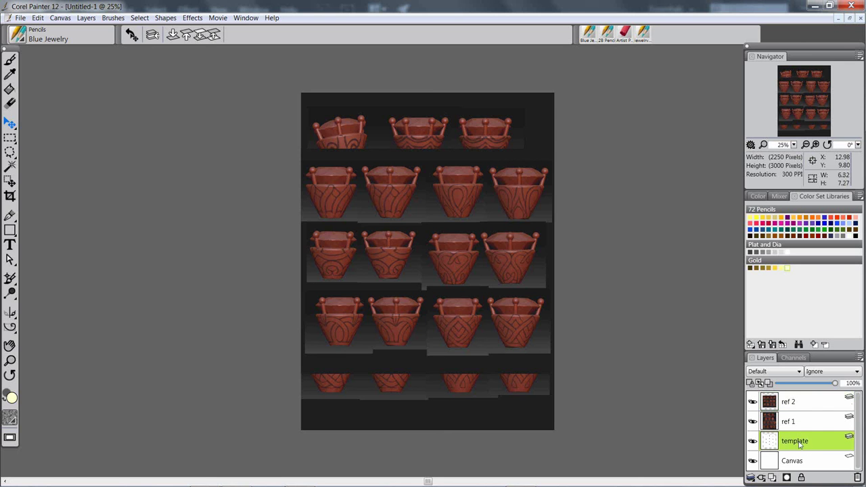
{"action": "left_click", "coordinate": [802, 458]}
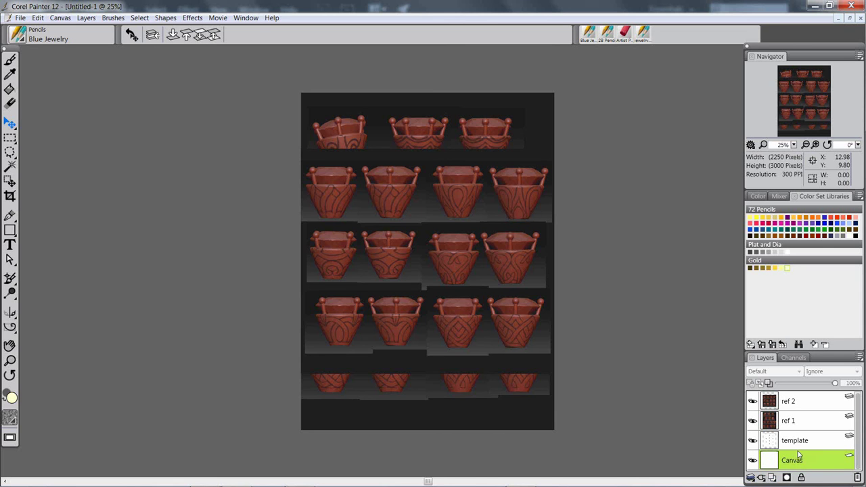
{"action": "left_click", "coordinate": [801, 443]}
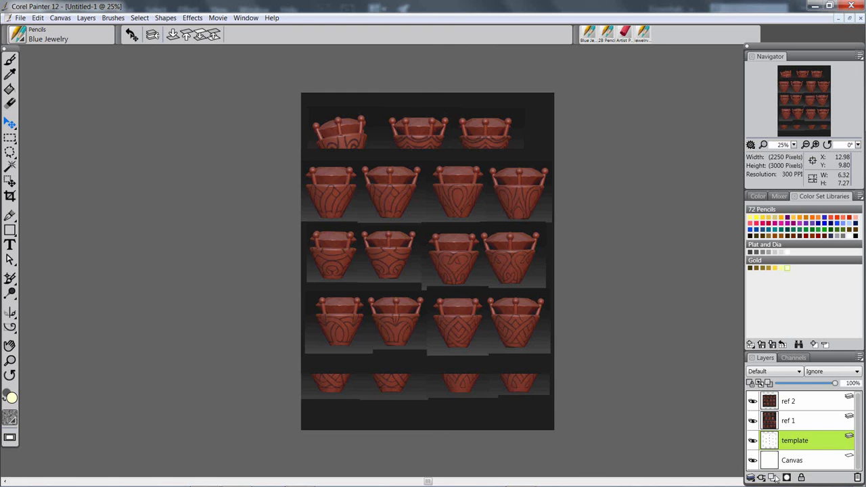
{"action": "left_click", "coordinate": [772, 477]}
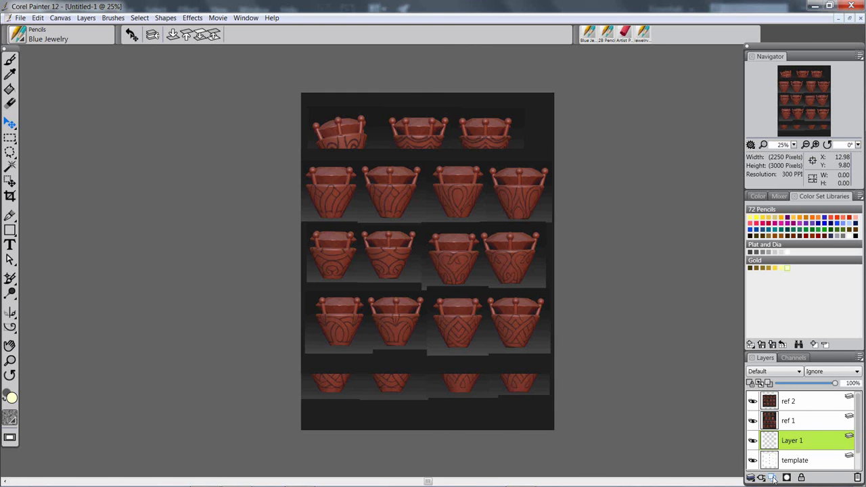
{"action": "mouse_move", "coordinate": [860, 439]}
{"action": "left_mouse_down"}
{"action": "mouse_move", "coordinate": [857, 455]}
{"action": "mouse_move", "coordinate": [856, 439]}
{"action": "left_mouse_up"}
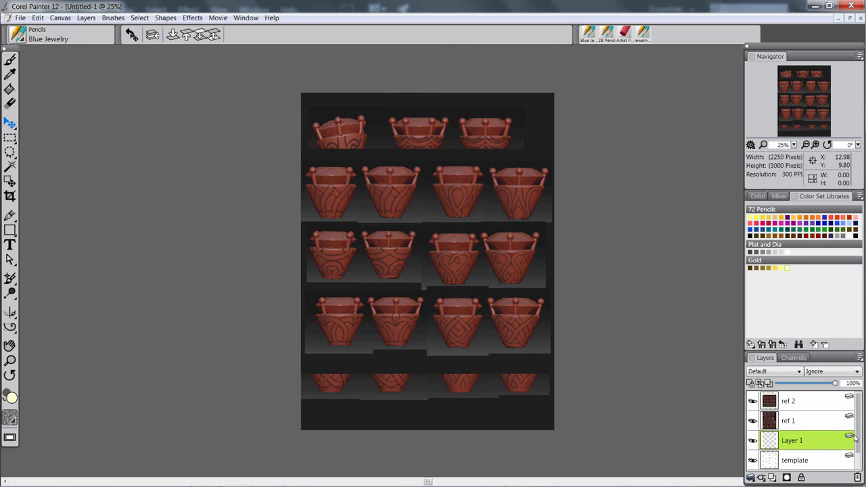
{"action": "double_click", "coordinate": [792, 442]}
{"action": "type", "text": "dwg"}
{"action": "key", "text": "Return"}
Hide the ref 1 layer
{"action": "left_click", "coordinate": [752, 421]}
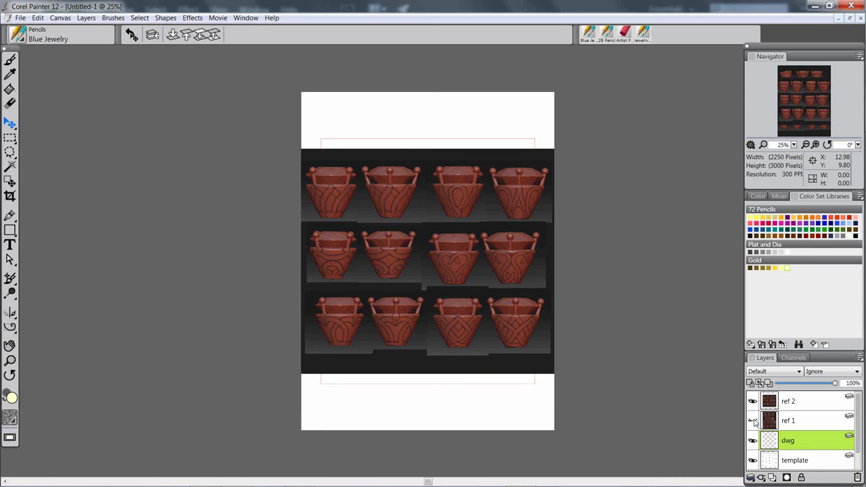